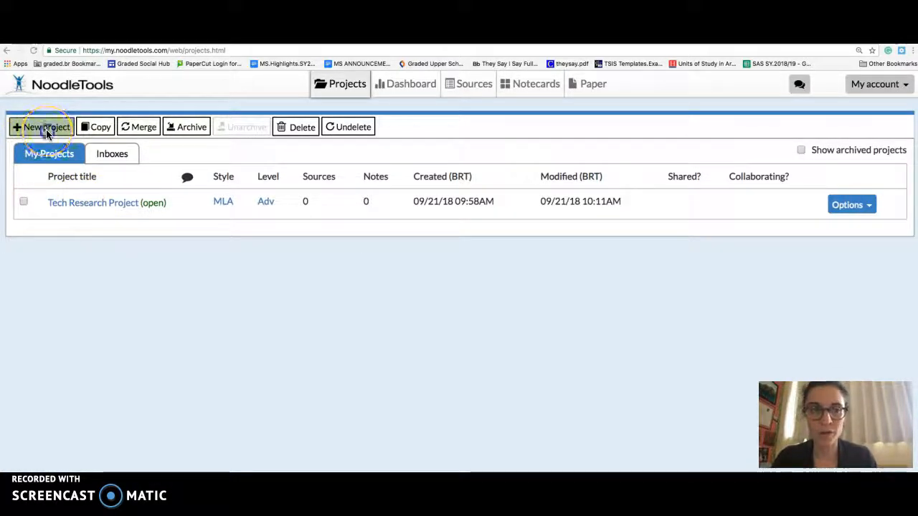
left_click(50, 131)
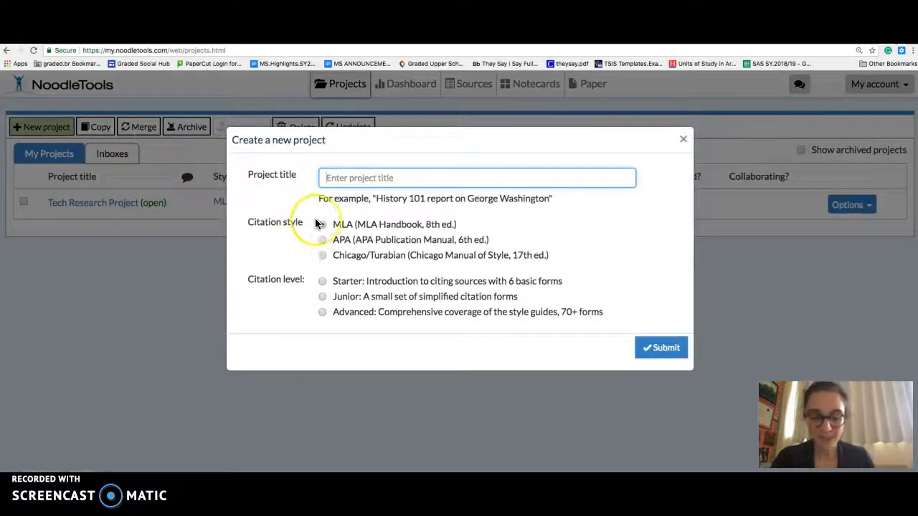
type("Tech")
type(" Rese")
key("BackSpace")
key("BackSpace")
key("BackSpace")
key("BackSpace")
type("Rob")
left_click(321, 224)
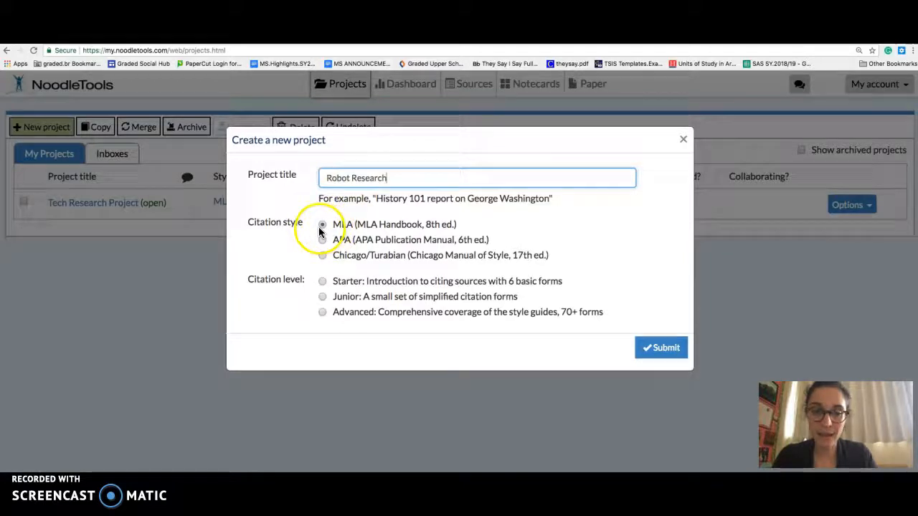
left_click(323, 315)
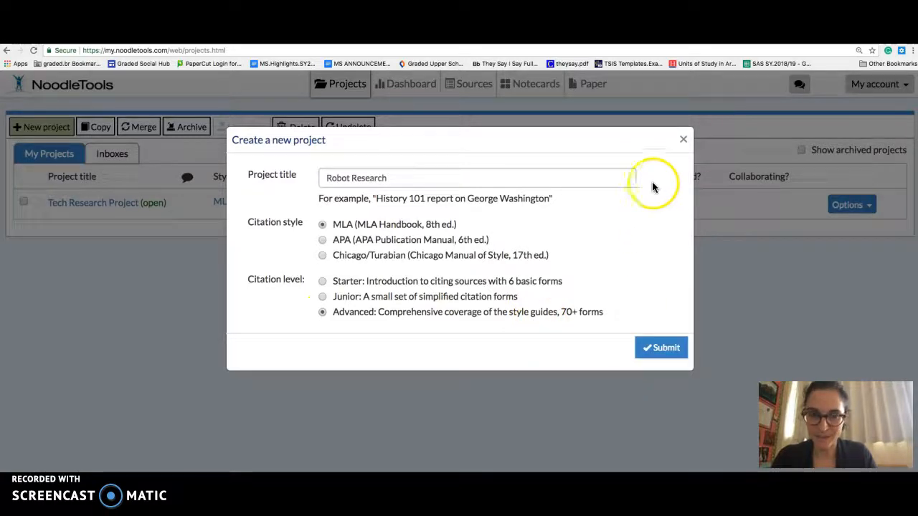
left_click(682, 144)
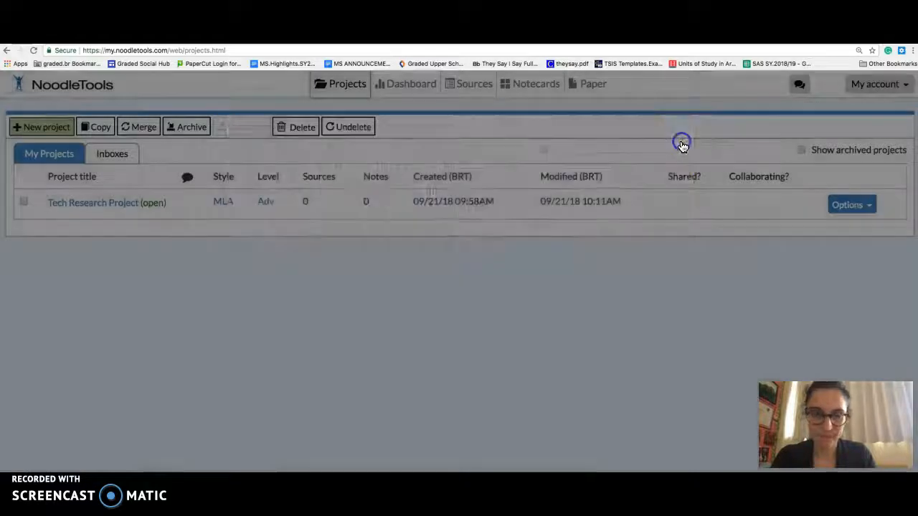
- Open the Tech Research Project's sources and start a new citation for a newspaper article found on a website
left_click(108, 204)
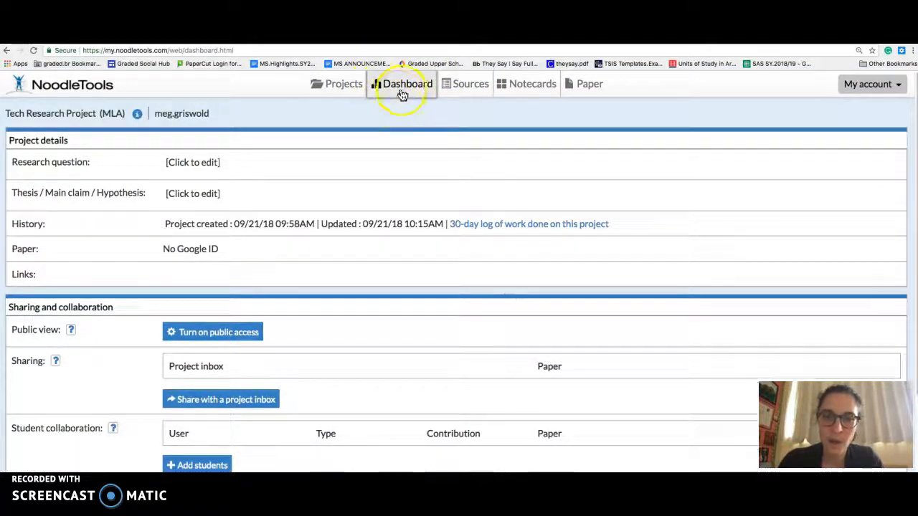
left_click(459, 93)
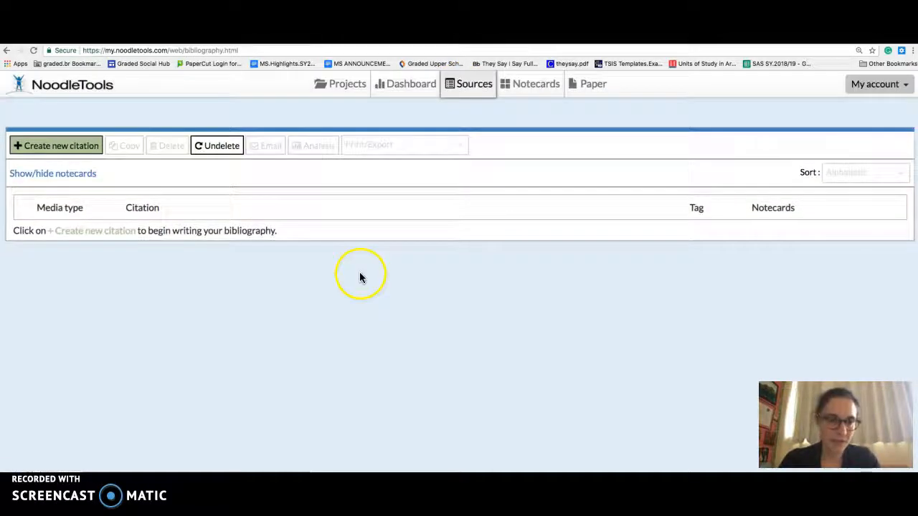
left_click(68, 148)
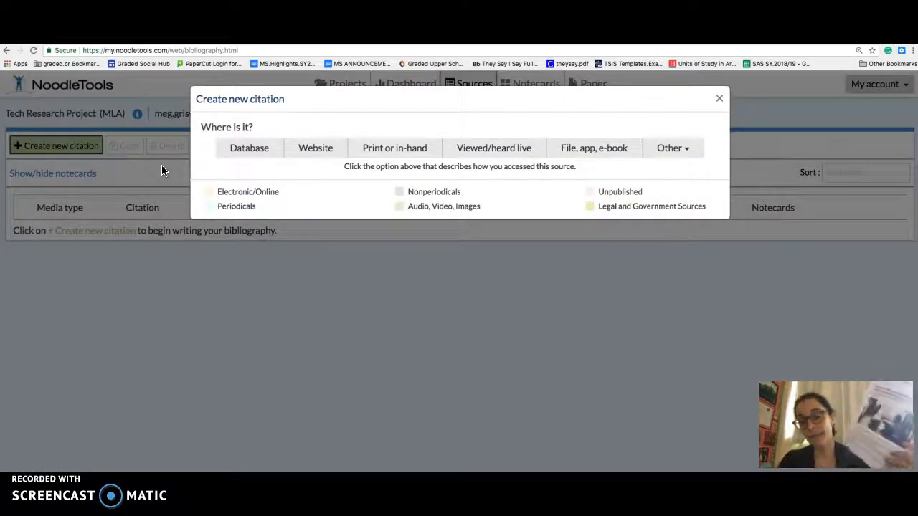
left_click(323, 154)
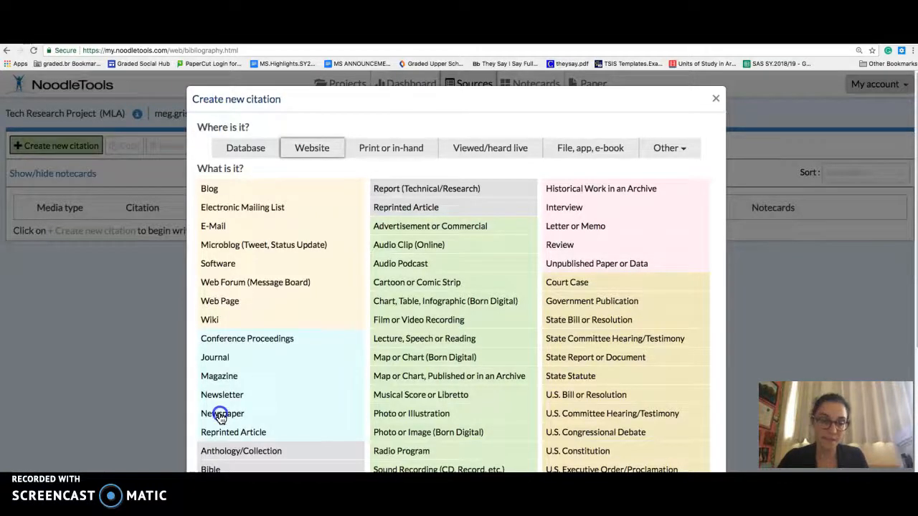
left_click(220, 416)
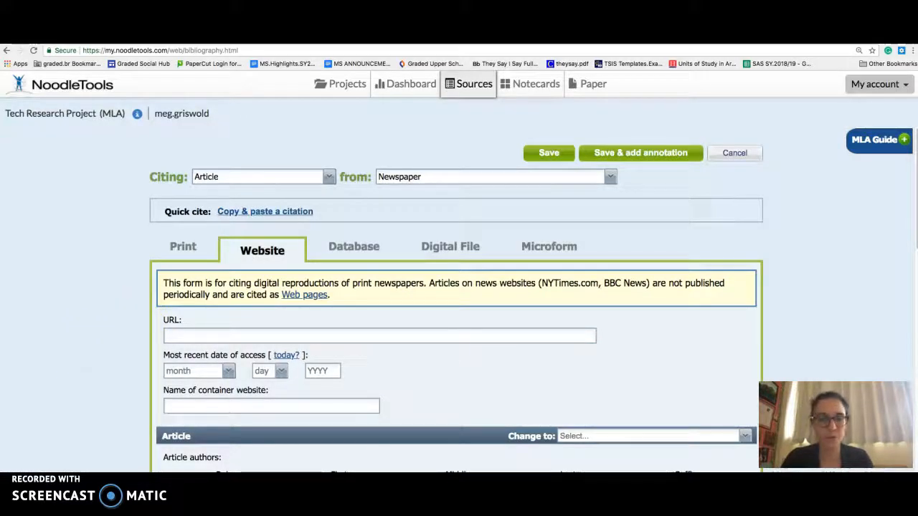
- Set the most recent date of access to today and the name of the container website to Newsela
left_click(329, 335)
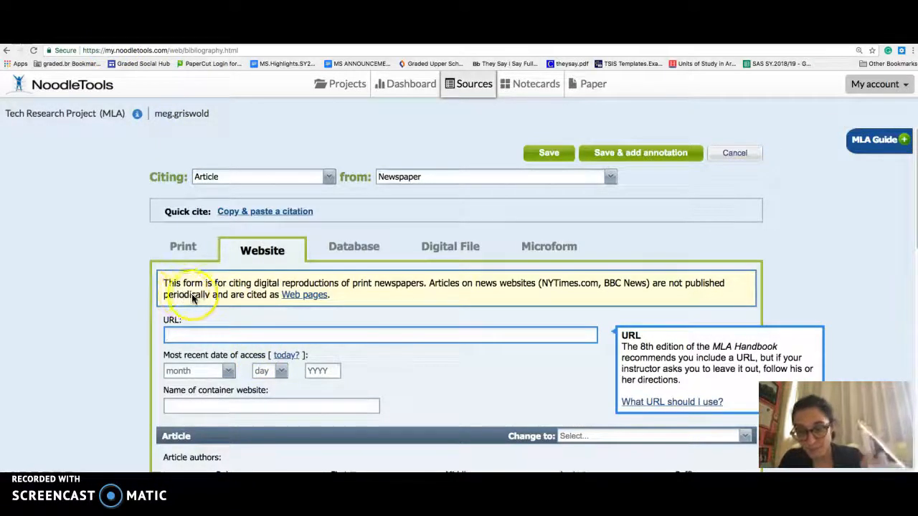
left_click(286, 356)
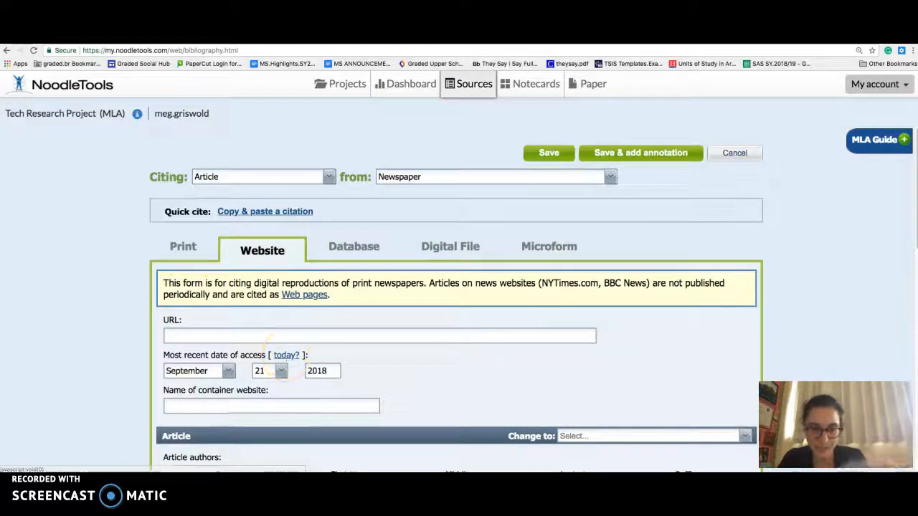
left_click(279, 409)
type("Newsela")
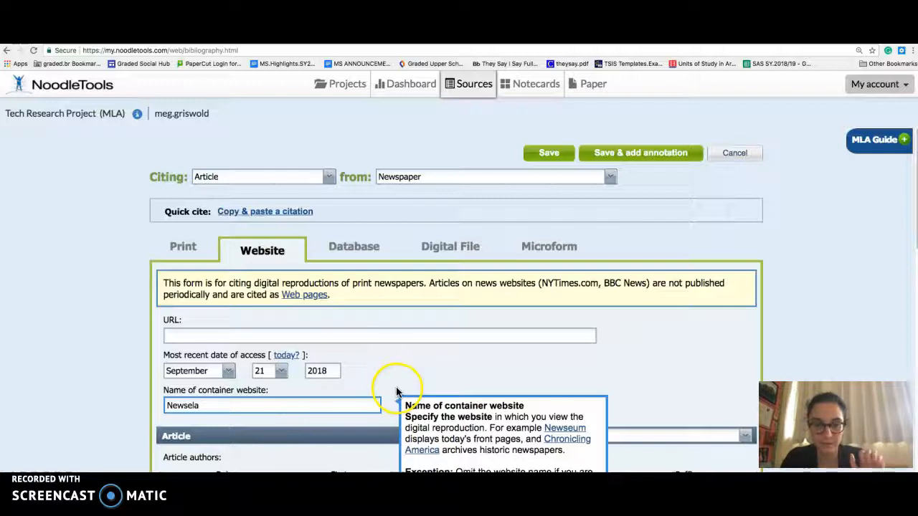
left_click(395, 388)
- Enter the article author's first and last name, and add a second author with the first name "Newsela staff"
scroll(396, 388, "down", 2)
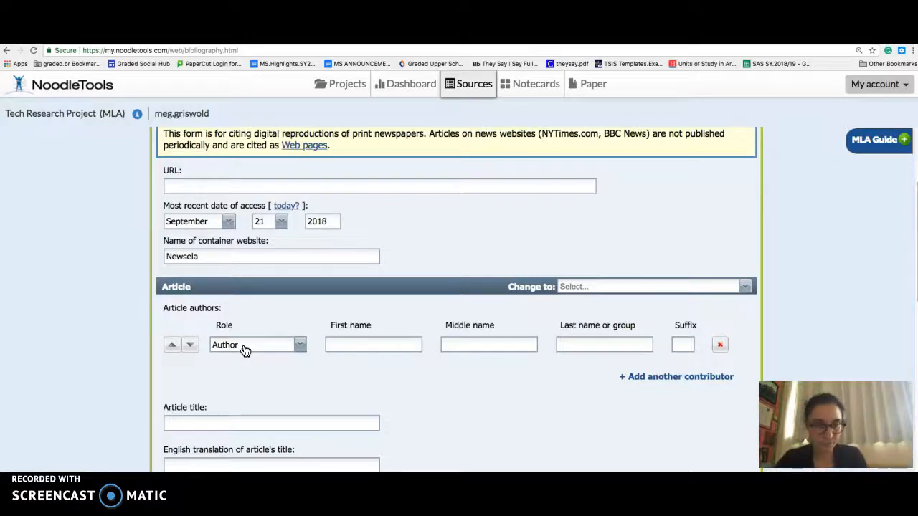
left_click(410, 345)
type("Sherry")
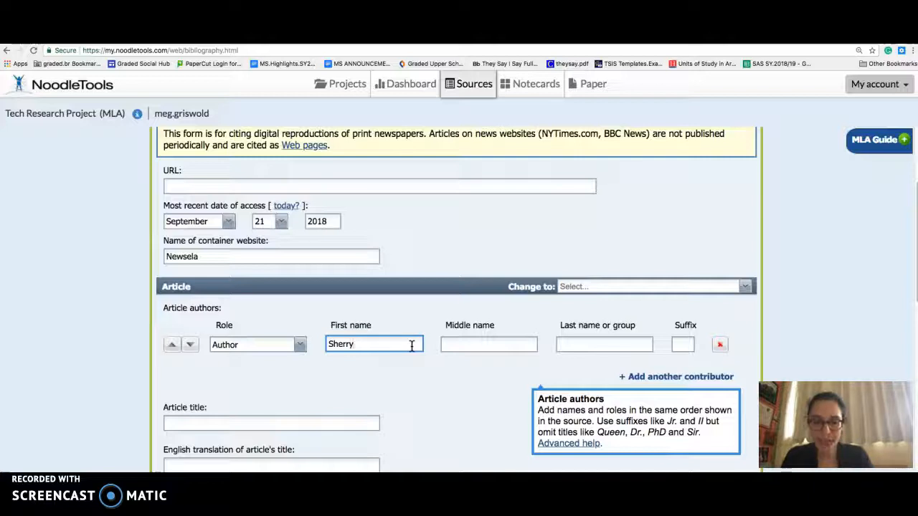
key("Tab")
key("Tab")
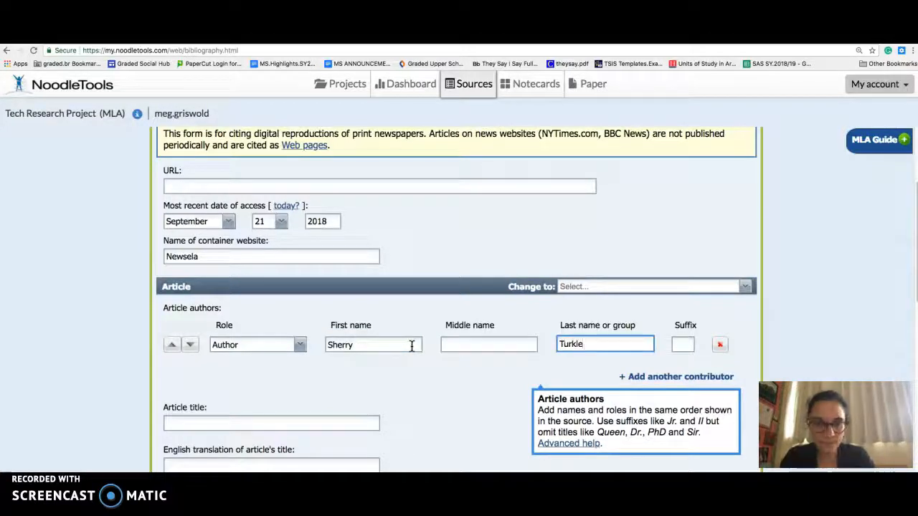
left_click(726, 378)
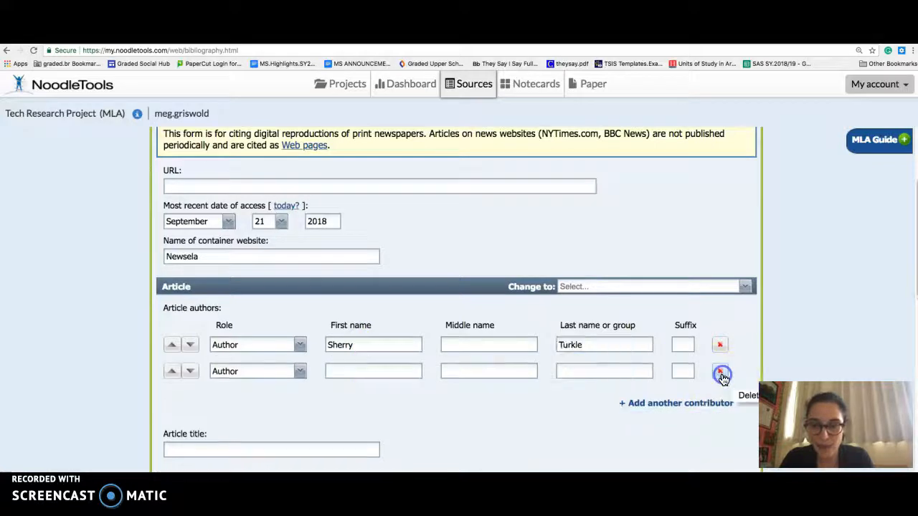
left_click(364, 372)
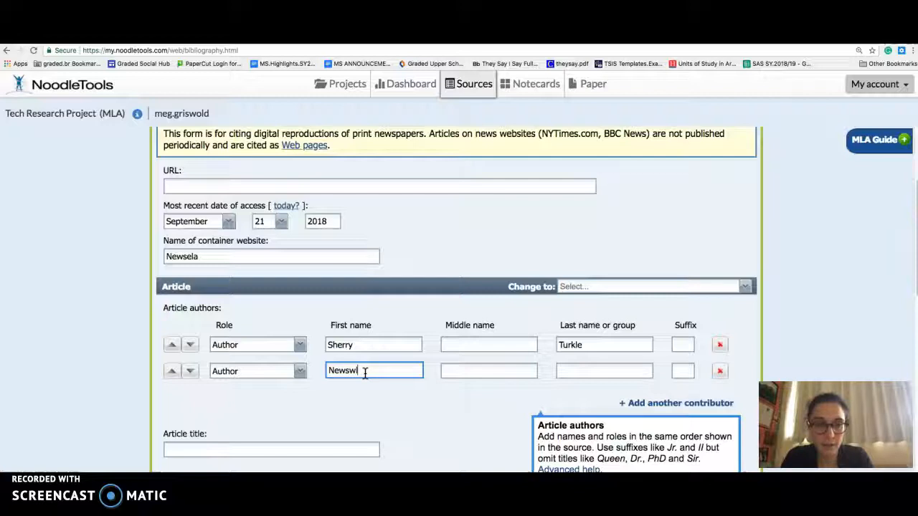
type("Newsela staff")
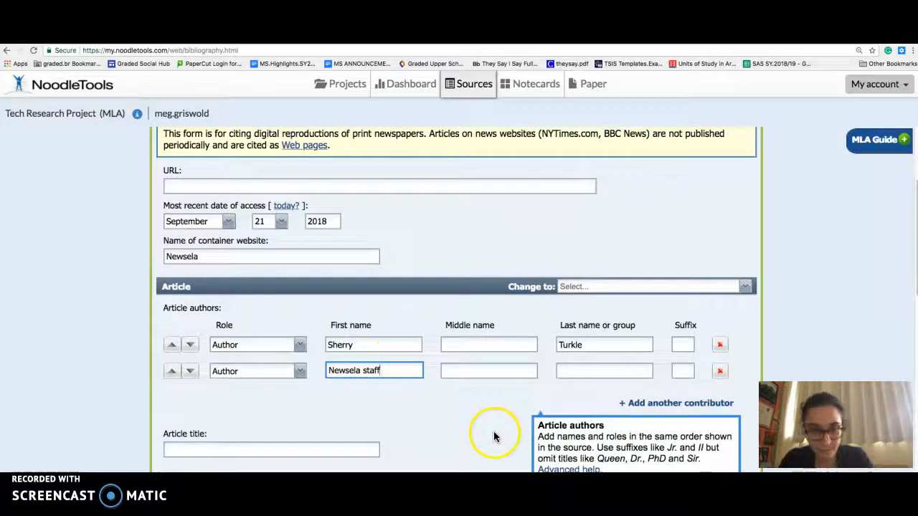
- Begin the article title with "Op"
scroll(466, 419, "down", 2)
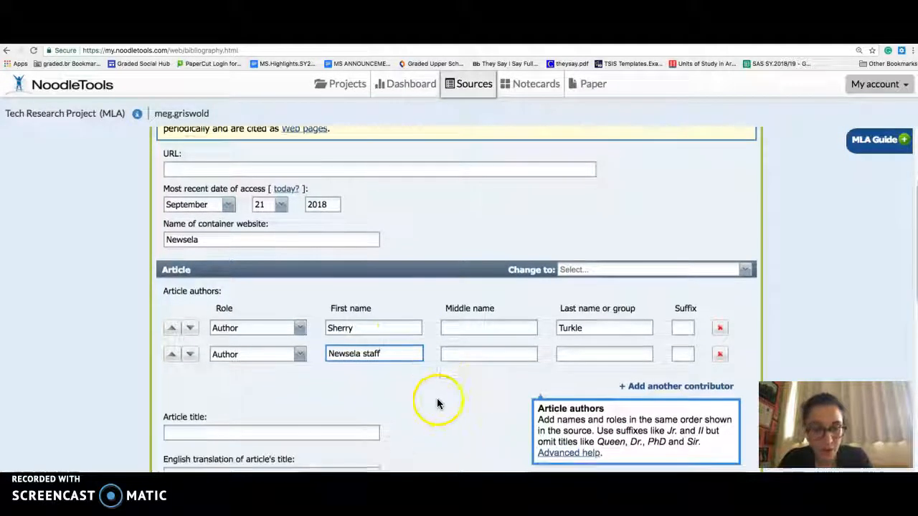
left_click(352, 393)
type("Opni")
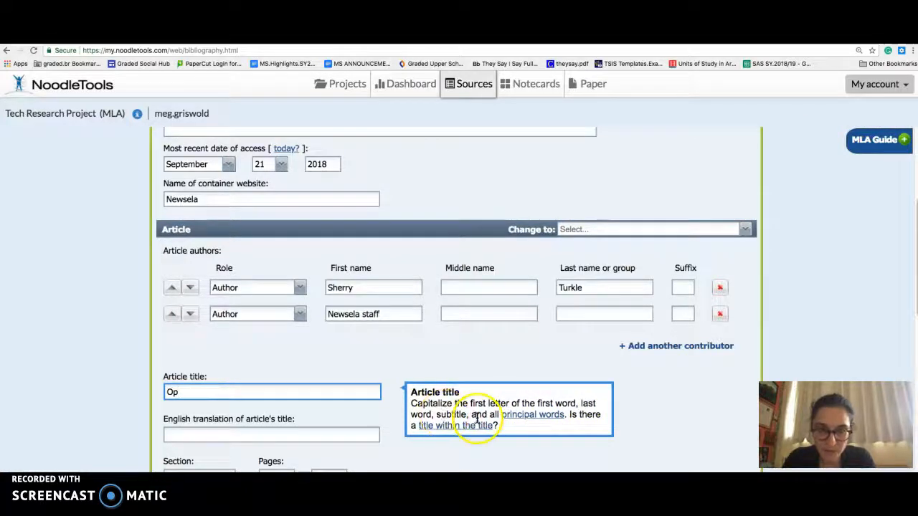
- Review the article title help on which principal words to capitalize and which words to leave lowercase
left_click(537, 421)
scroll(537, 421, "down", 1)
scroll(511, 411, "down", 3)
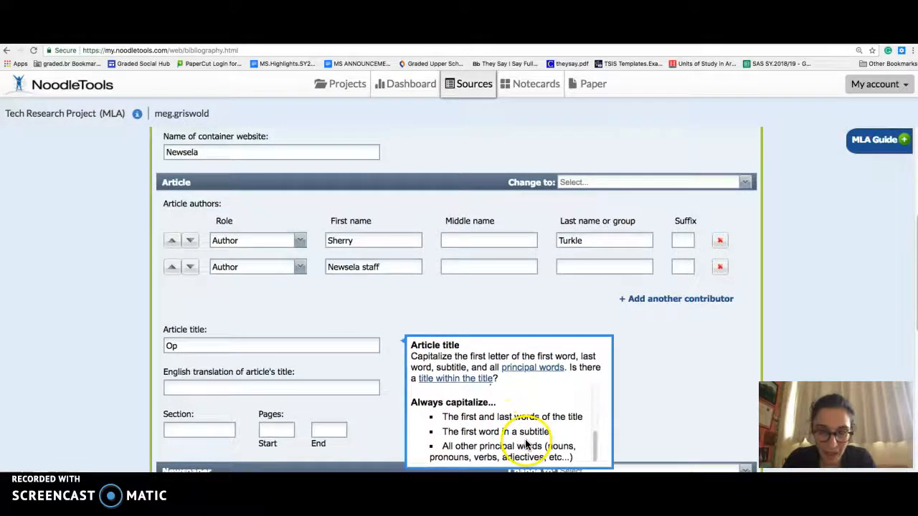
scroll(527, 444, "down", 1)
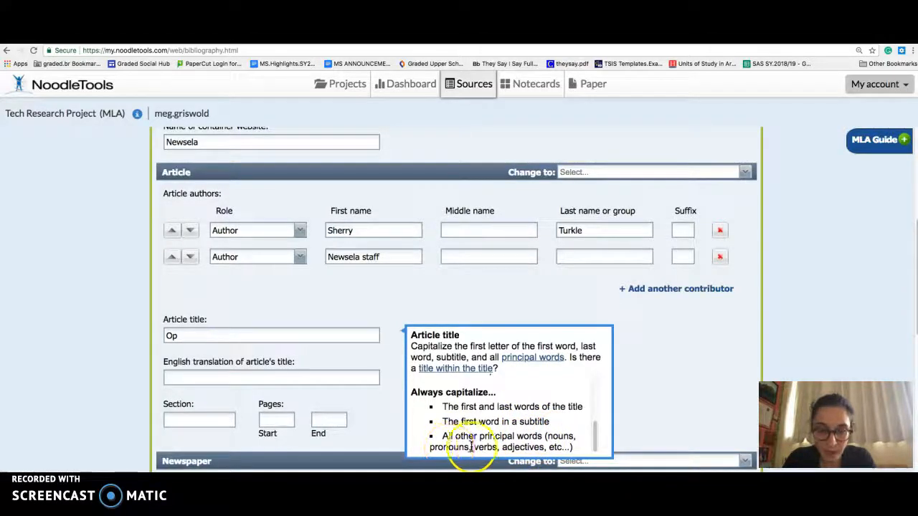
scroll(509, 449, "up", 3)
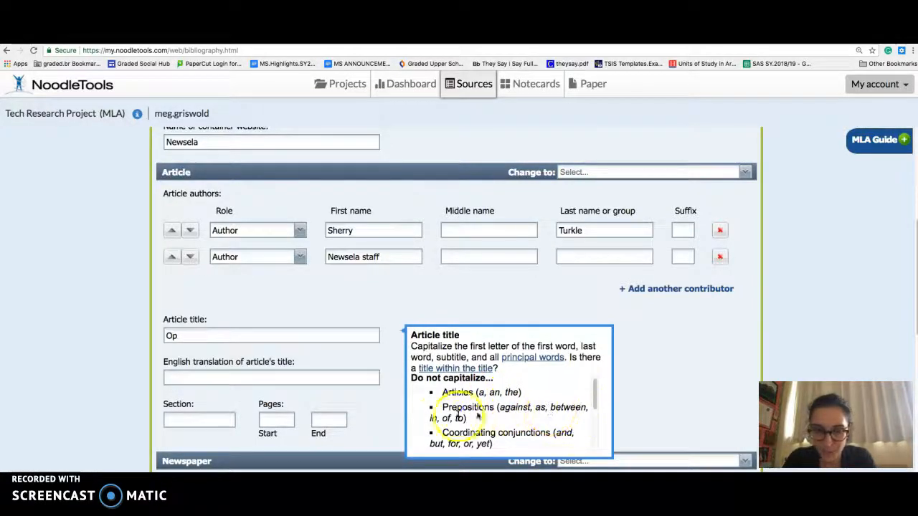
scroll(495, 420, "down", 1)
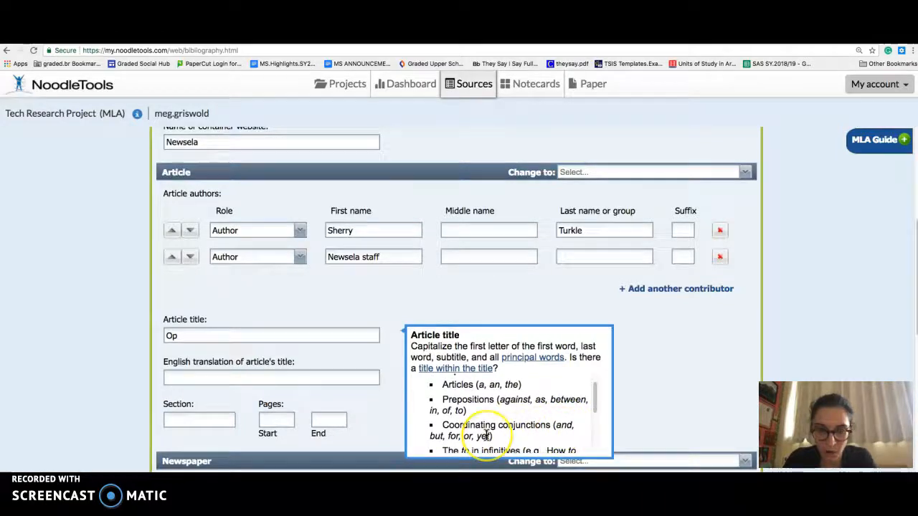
scroll(485, 434, "down", 1)
scroll(485, 434, "down", 1)
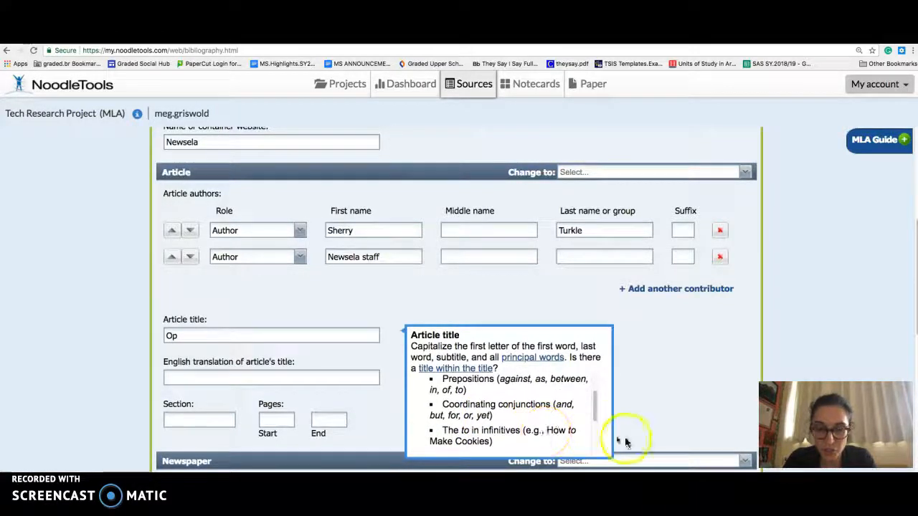
- Complete the article title as "Opinion: Why These Friendly Robots Can't Be Good Friends to Our Kids"
left_click(311, 337)
type("inion: Why The")
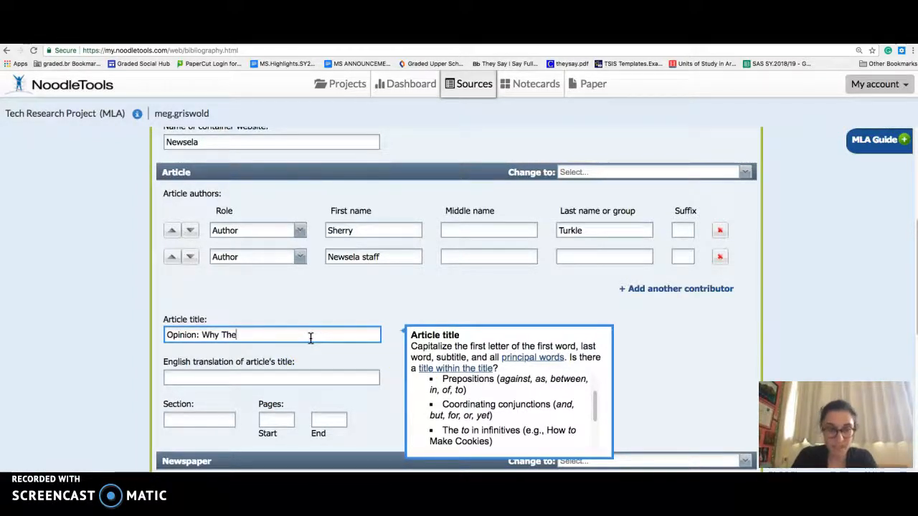
type("se Friendly")
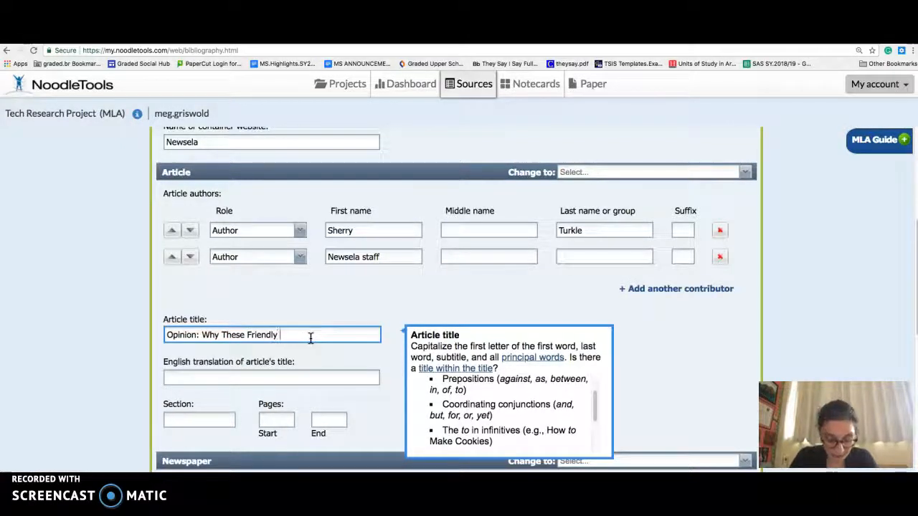
type(" Robots Can't Be")
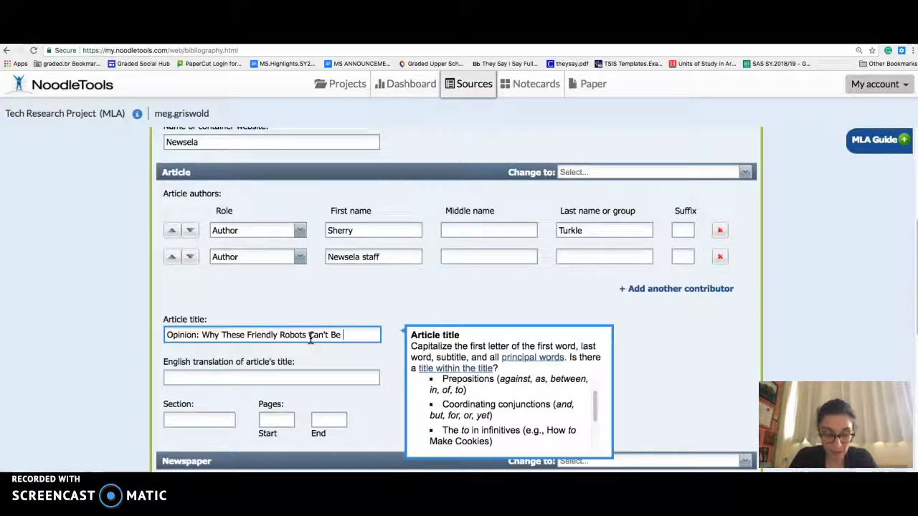
type(" Good Friends")
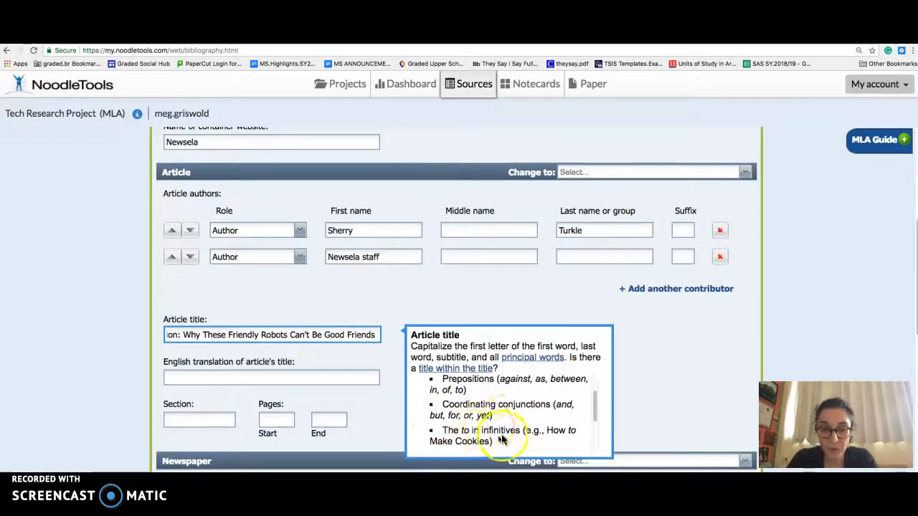
left_click(462, 391)
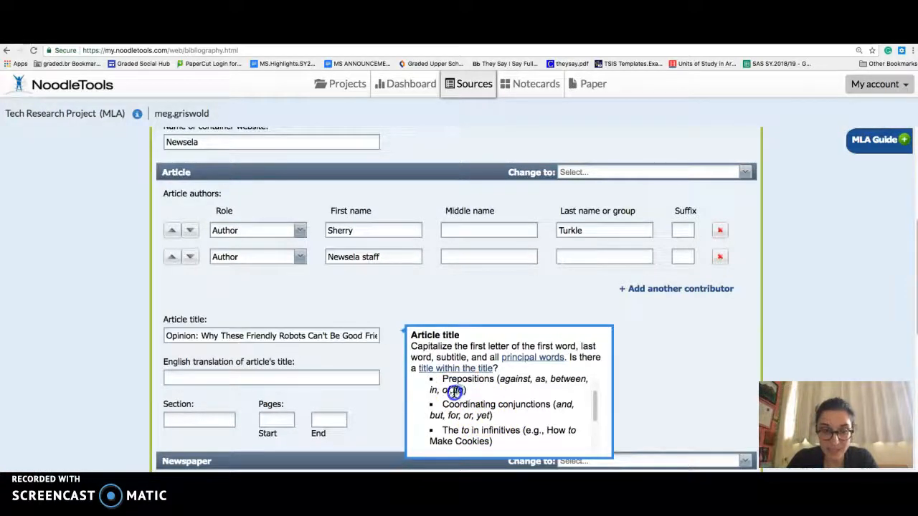
left_click(368, 336)
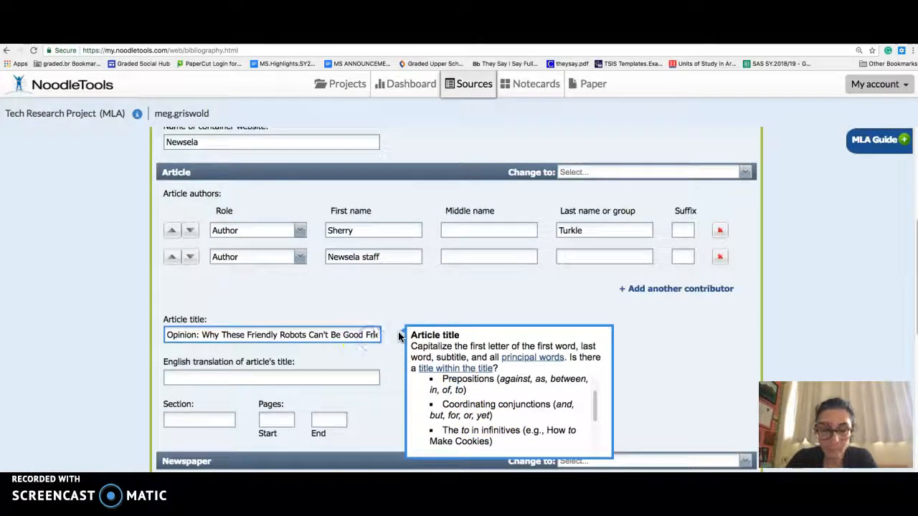
type("to ")
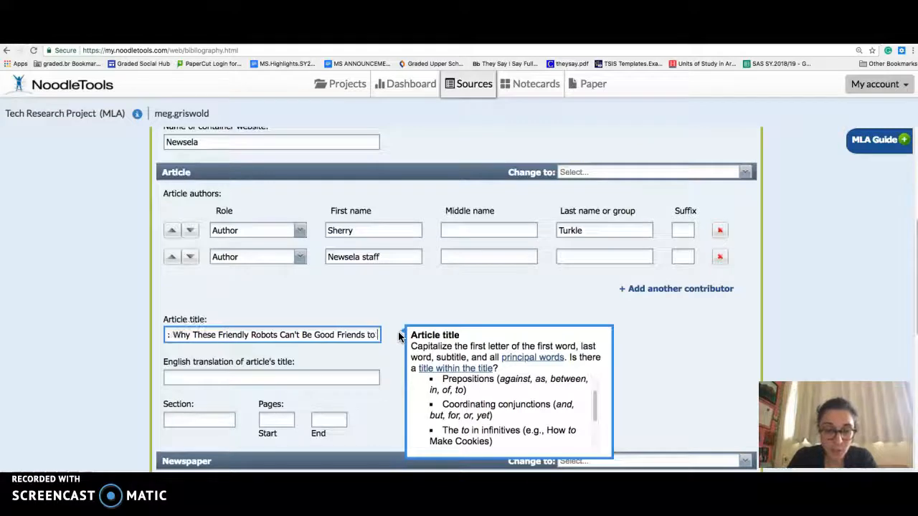
type("Our Kids")
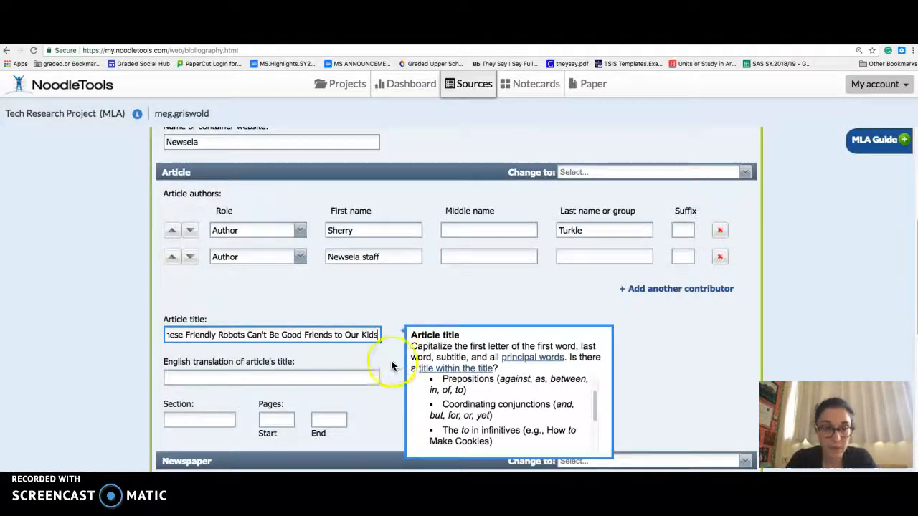
left_click(346, 377)
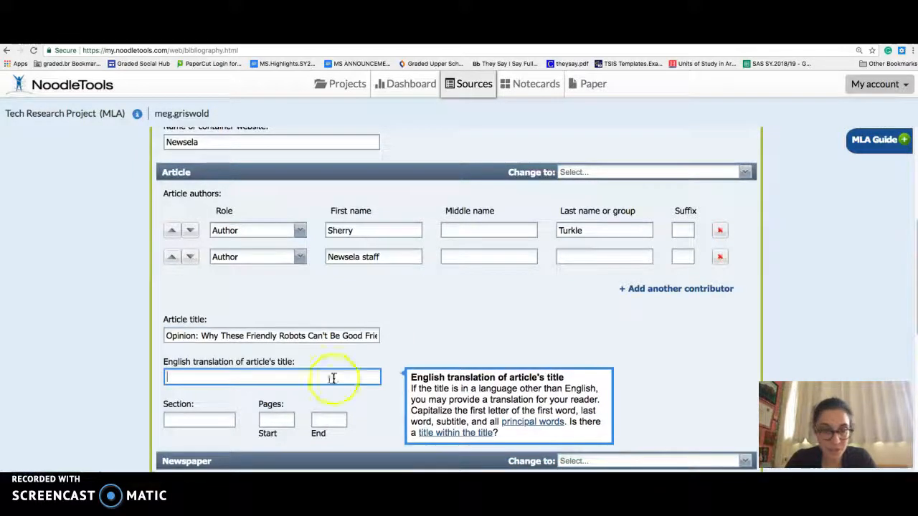
left_click(226, 419)
left_click(292, 425)
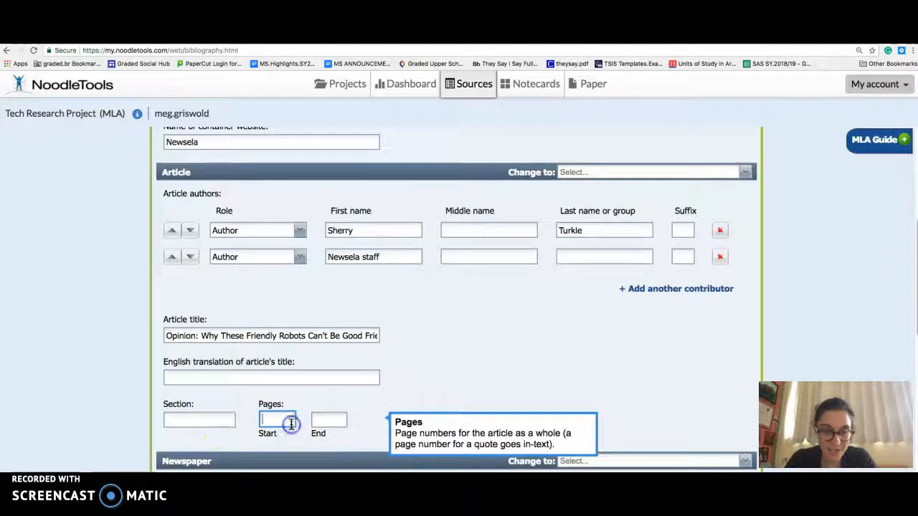
- Enter "Washington Post" as the name of the newspaper and leave the publication city blank
scroll(291, 405, "down", 5)
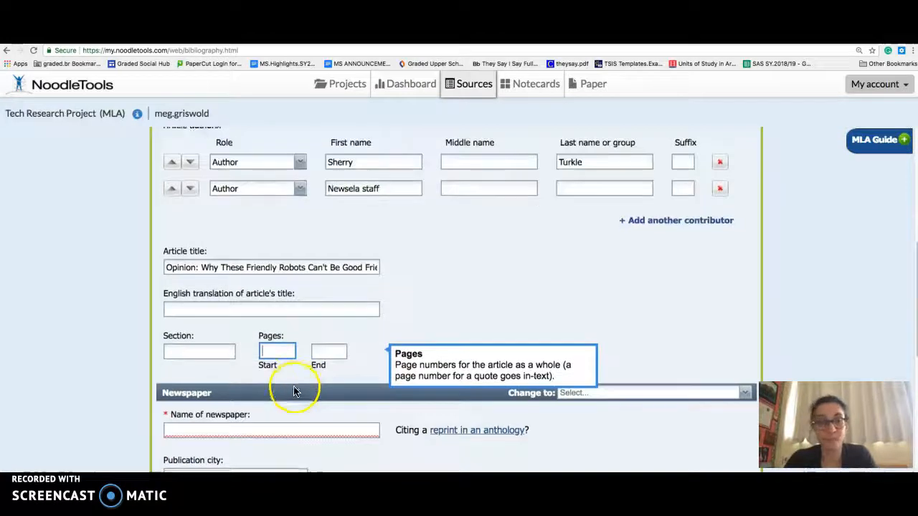
left_click(280, 350)
type("Wa")
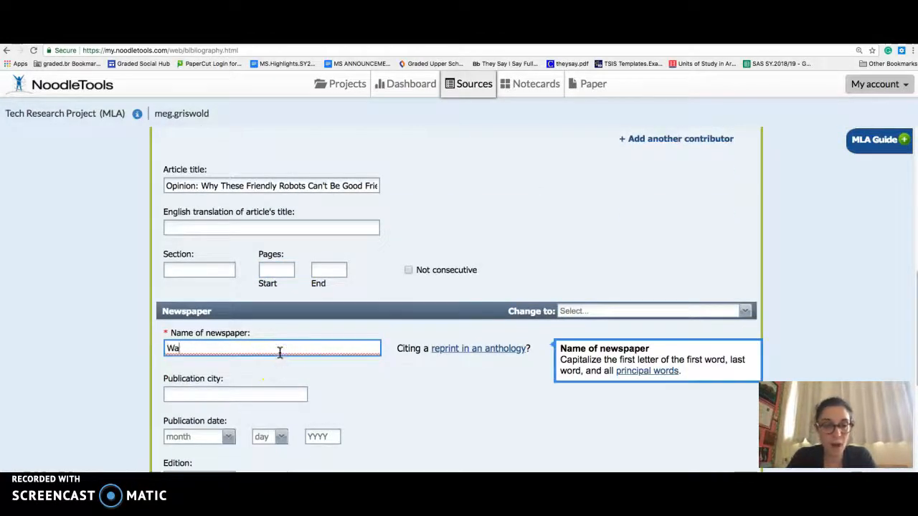
type("shington Post")
left_click(286, 394)
scroll(285, 396, "down", 2)
scroll(229, 419, "down", 1)
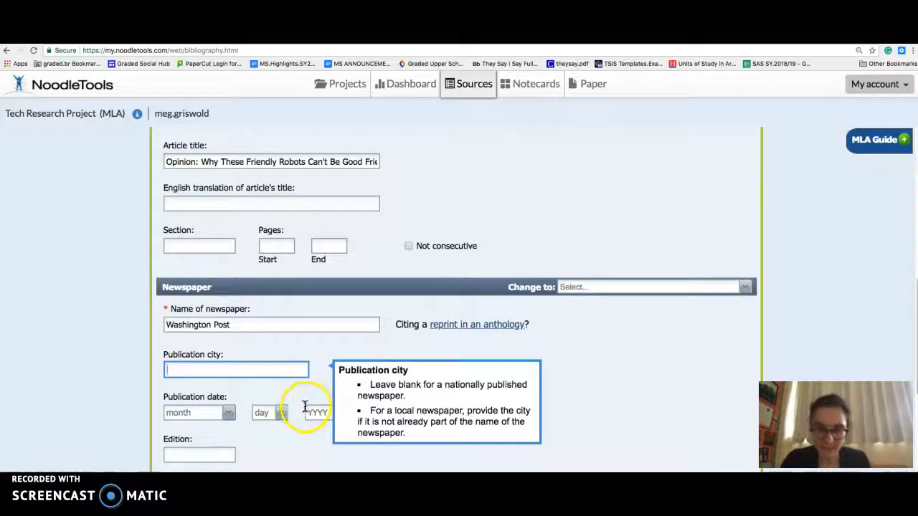
- Set the newspaper's publication date to December 18, 2017
left_click(229, 415)
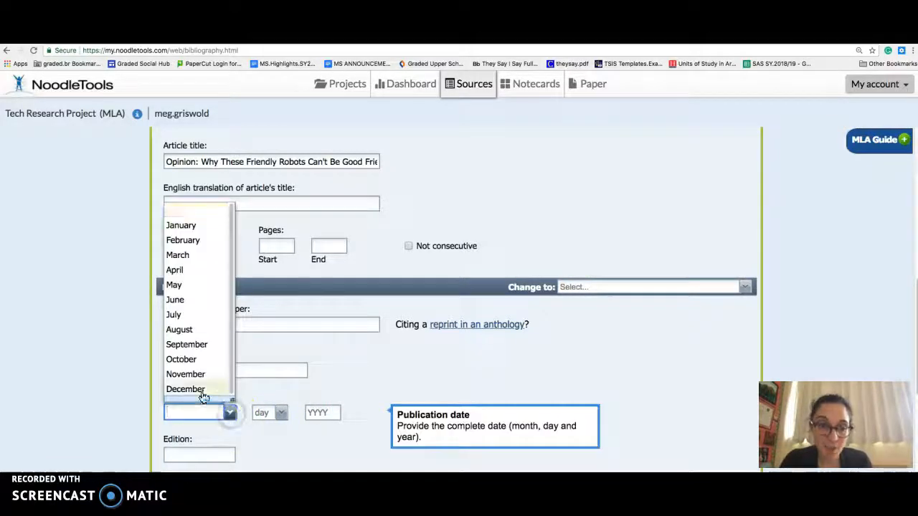
left_click(202, 389)
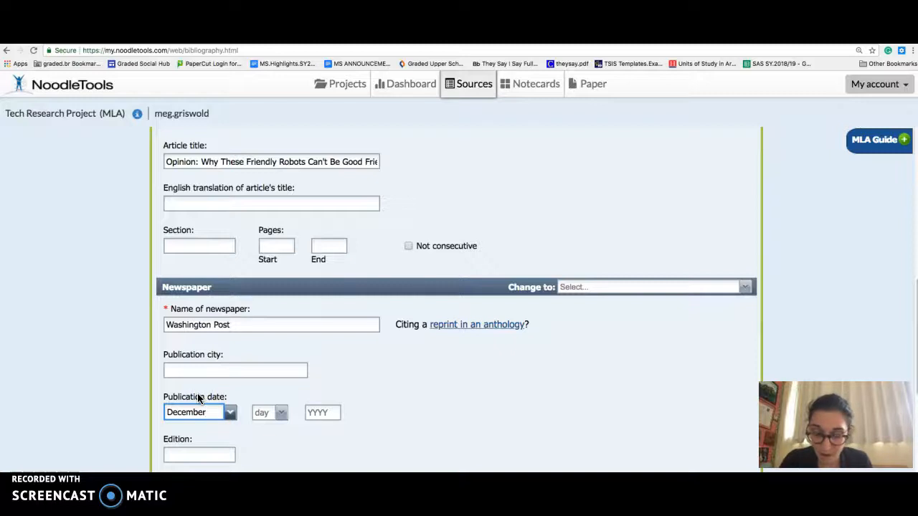
left_click(281, 415)
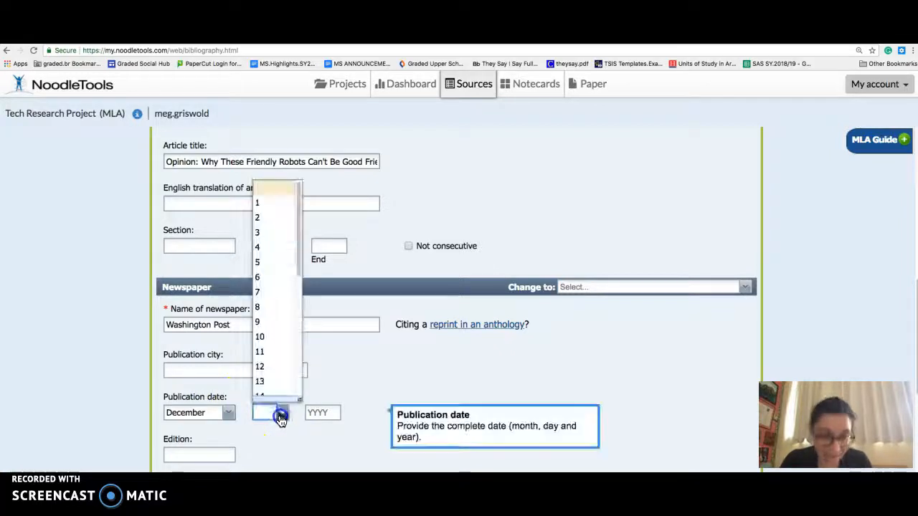
scroll(280, 381, "down", 2)
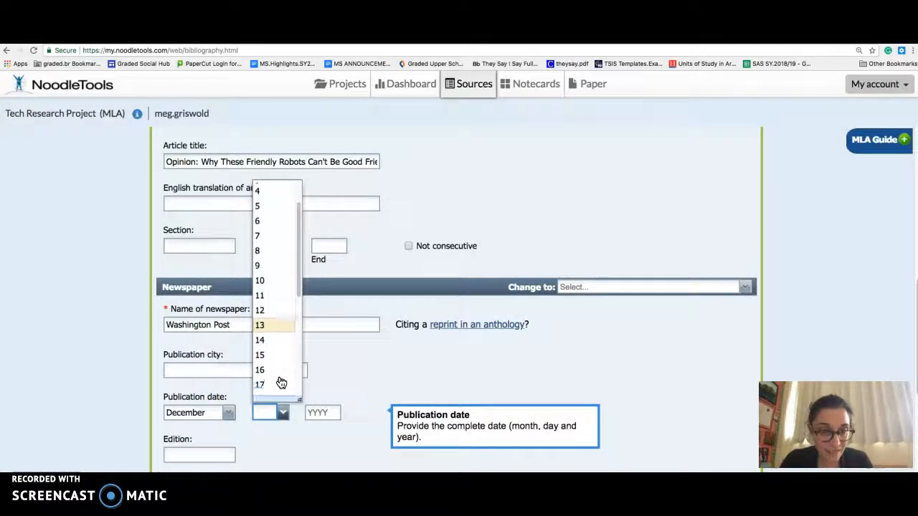
left_click(280, 380)
left_click(322, 407)
type("2017")
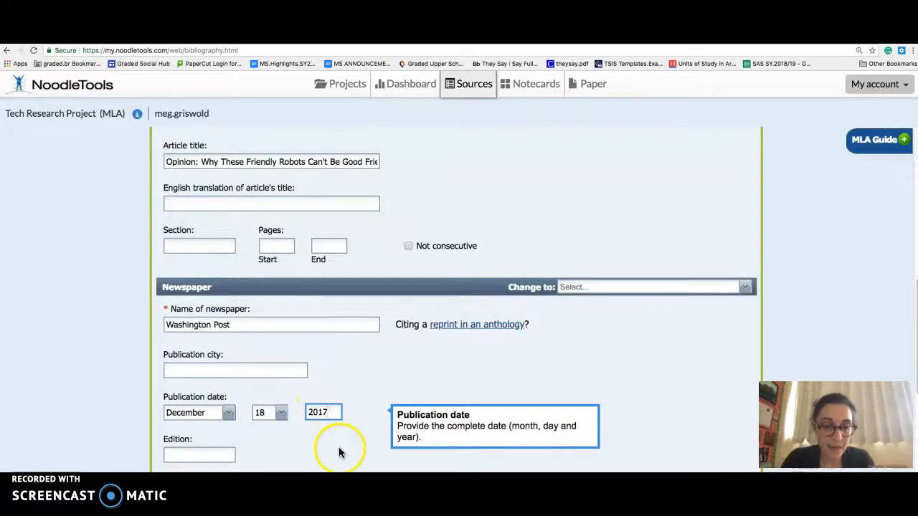
left_click(339, 446)
- Save the completed newspaper citation without adding an annotation
scroll(337, 448, "down", 2)
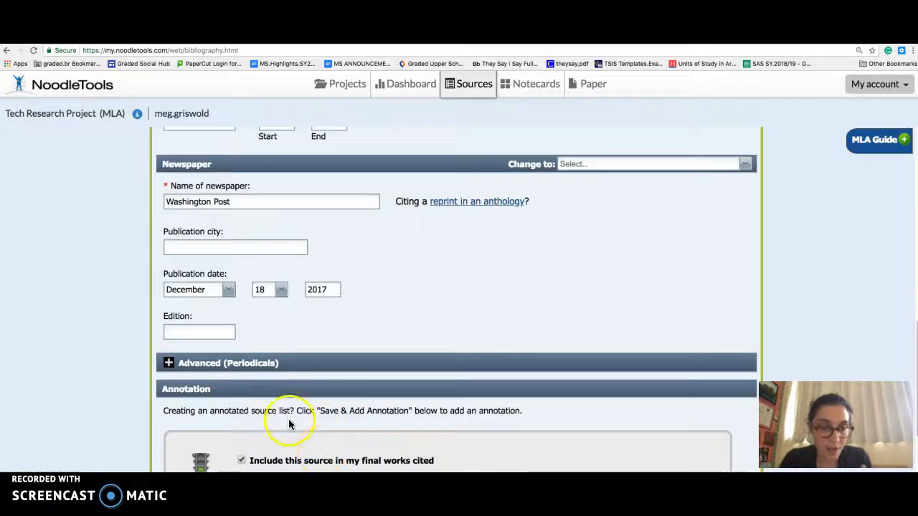
scroll(287, 425, "down", 3)
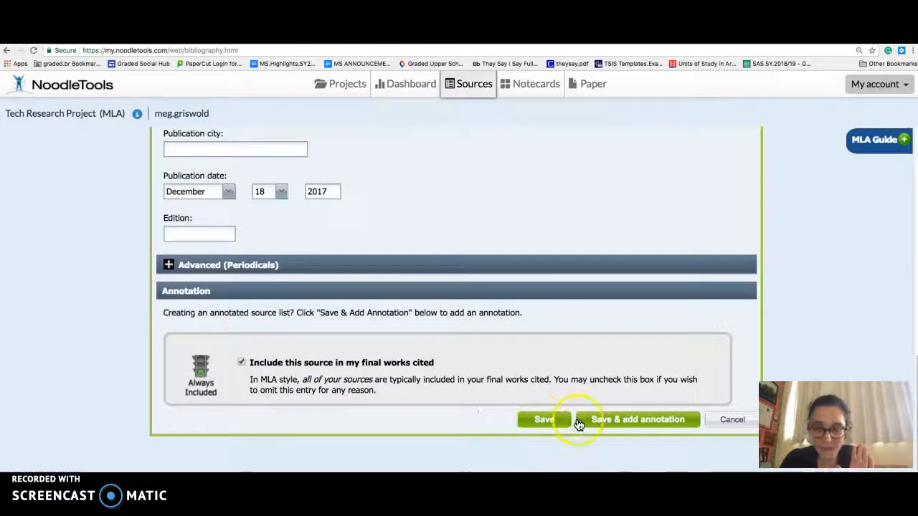
left_click(557, 426)
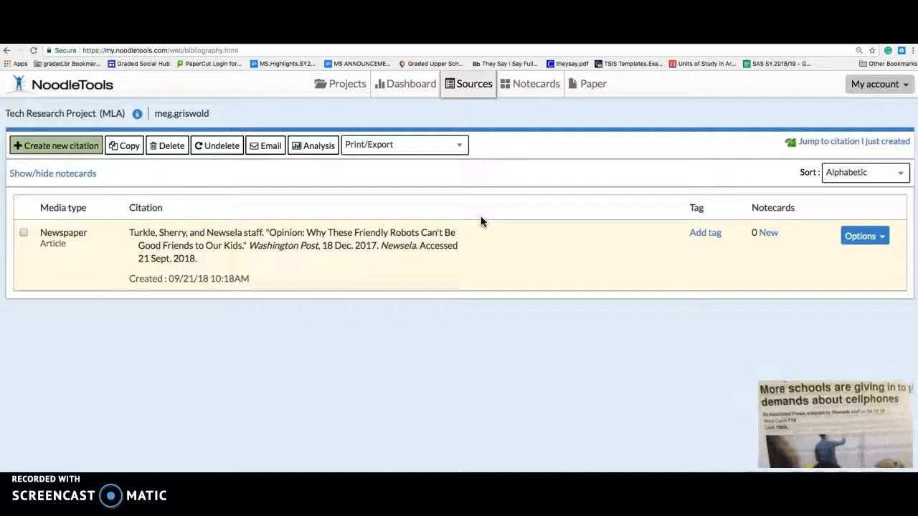
- Create a new citation for a newspaper source found on a website
left_click(90, 150)
left_click(332, 151)
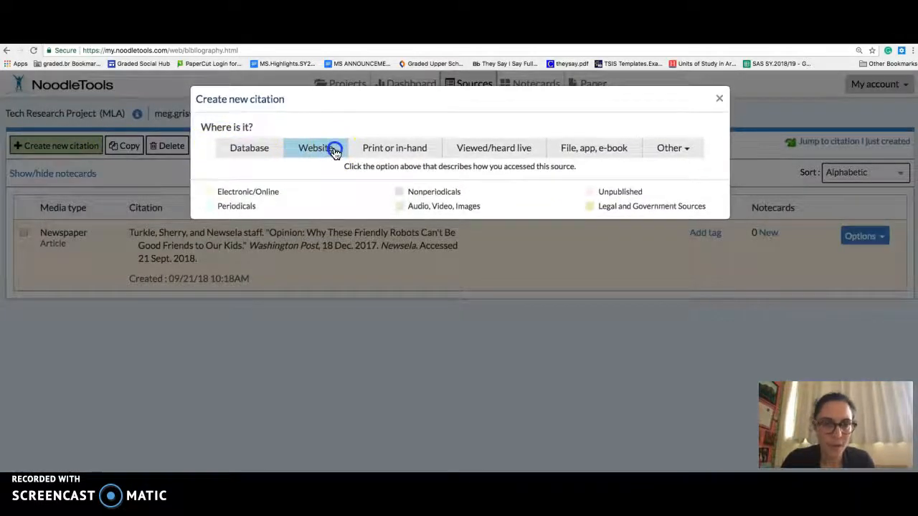
left_click(220, 419)
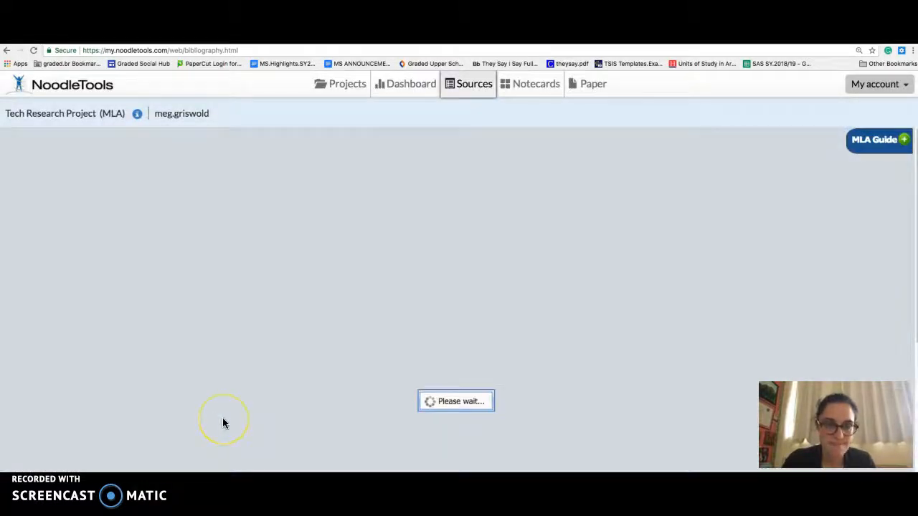
scroll(244, 336, "down", 2)
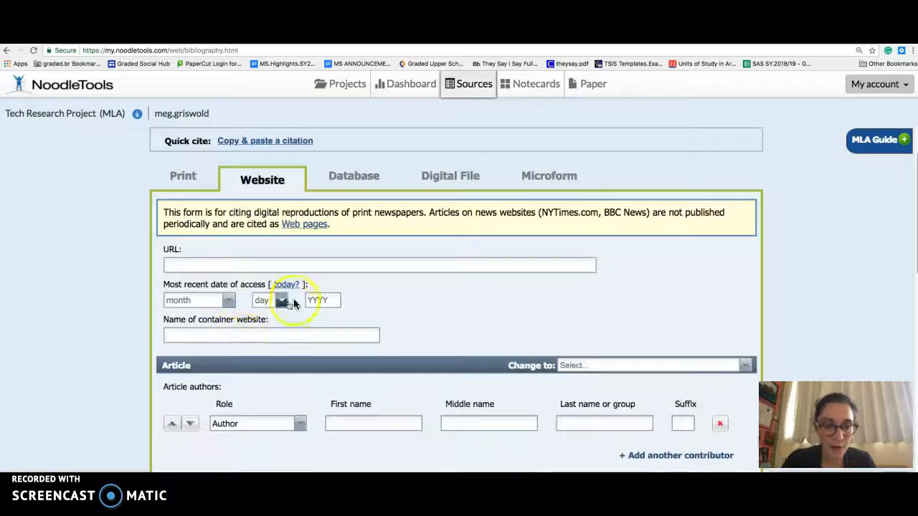
- Set the most recent access date to today and enter "Newsela" as the container website
left_click(288, 284)
left_click(283, 335)
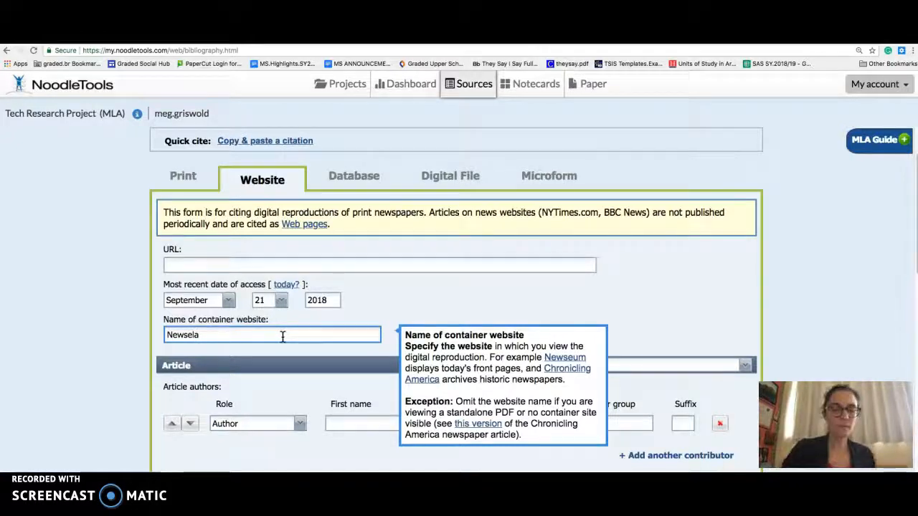
left_click(301, 378)
left_click(353, 423)
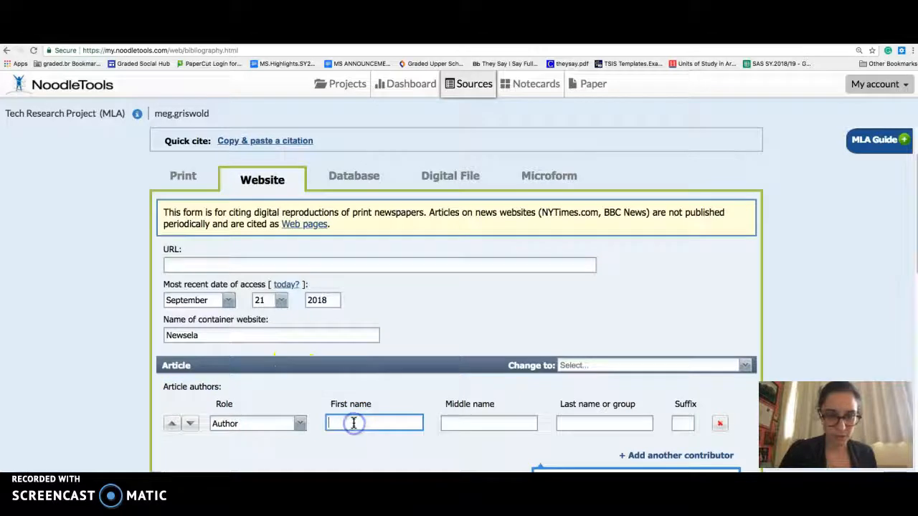
scroll(406, 420, "down", 5)
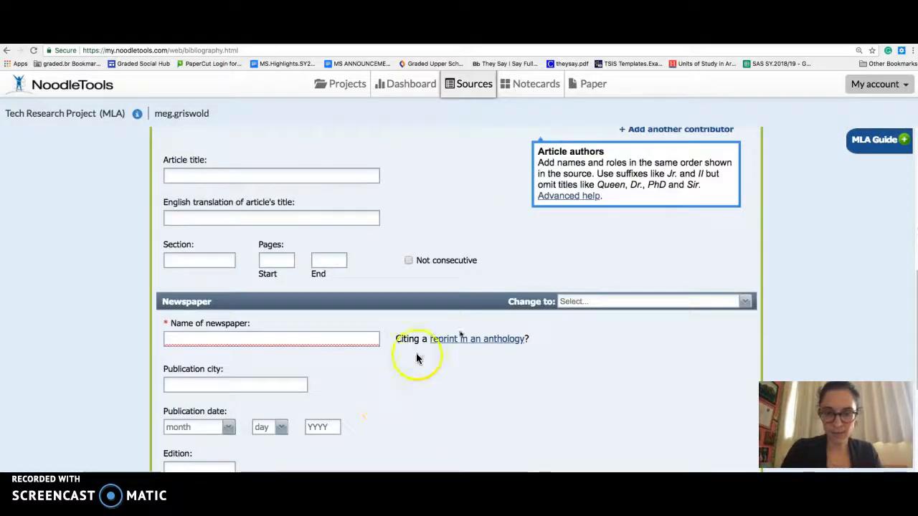
scroll(563, 216, "up", 1)
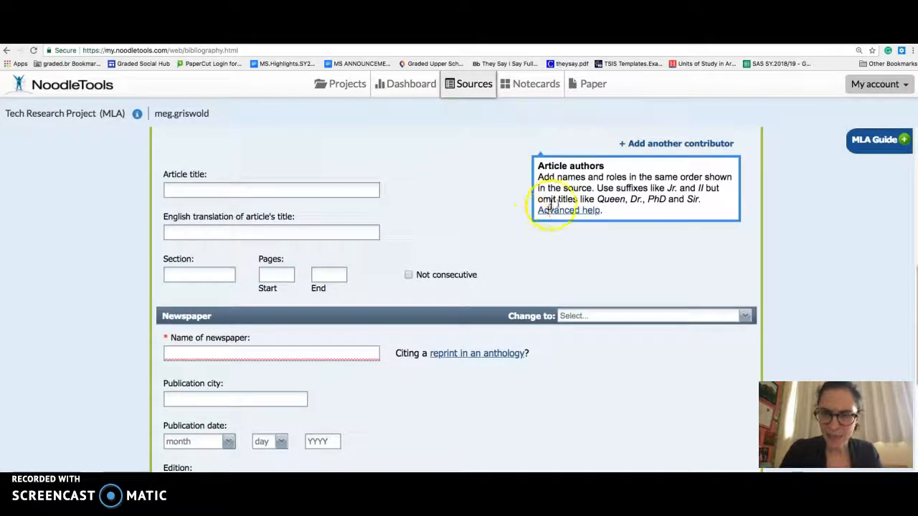
scroll(565, 218, "up", 3)
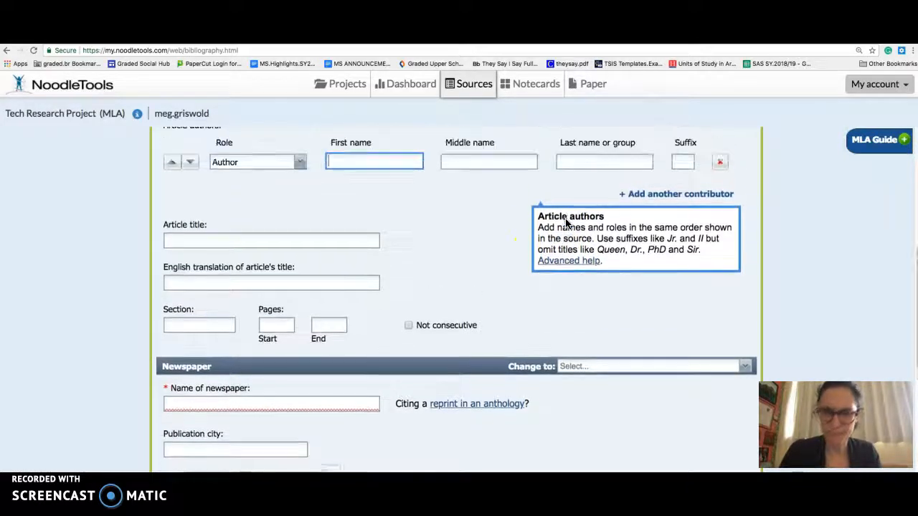
type("ociated")
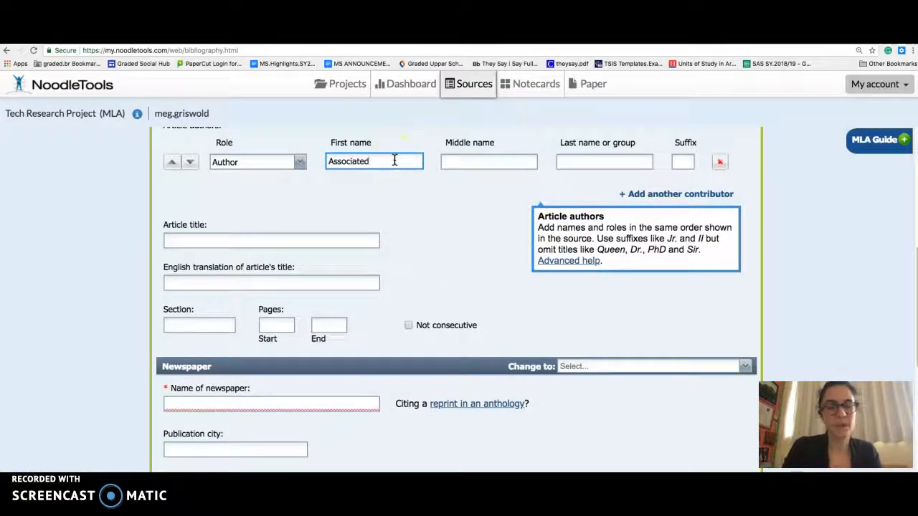
key("Tab")
key("Tab")
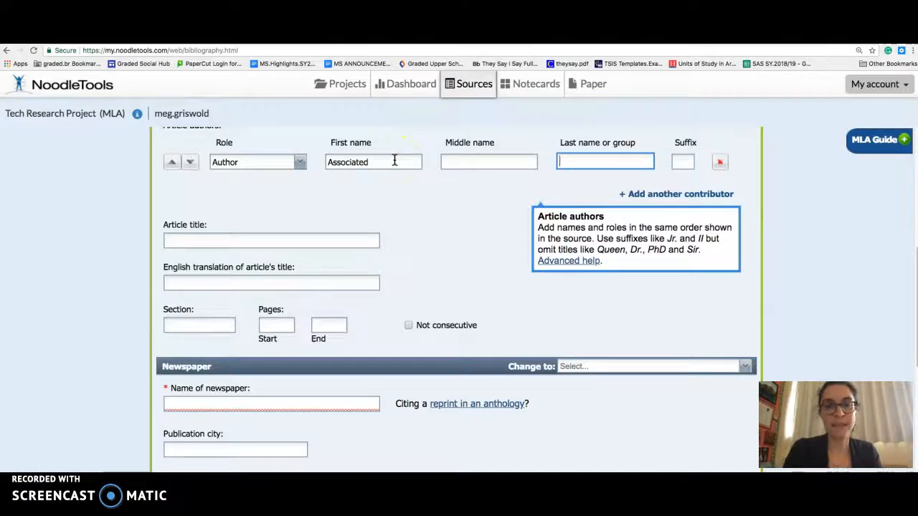
double_click(334, 162)
key("BackSpace")
- Enter "Associated Press" as the first author's last name or group, and add a second author with the group name "Newsela staff"
left_click(579, 161)
type("Associated Press")
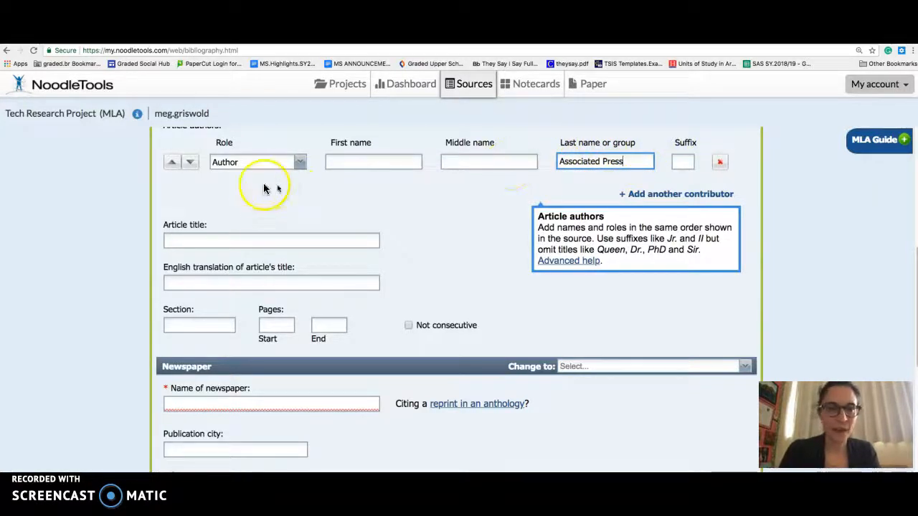
left_click(702, 194)
left_click(604, 188)
type("Nes")
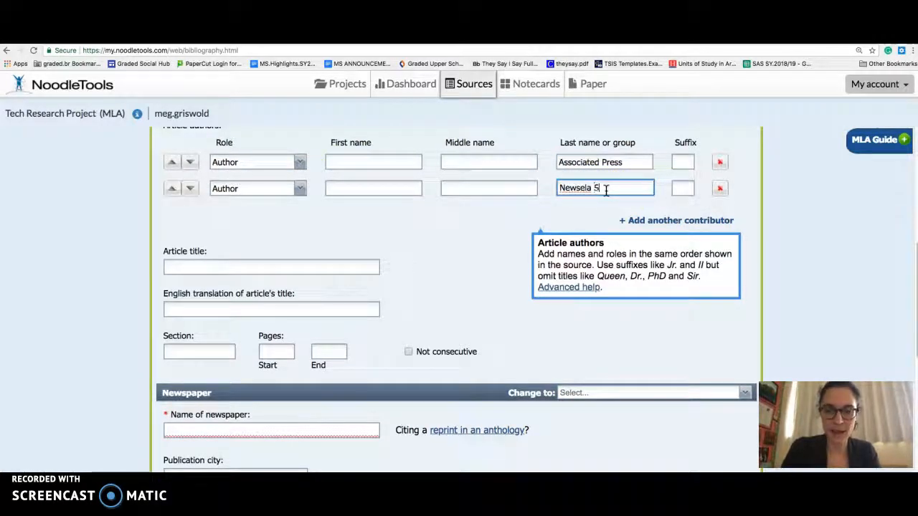
type("sela S")
key("BackSpace")
type("staff")
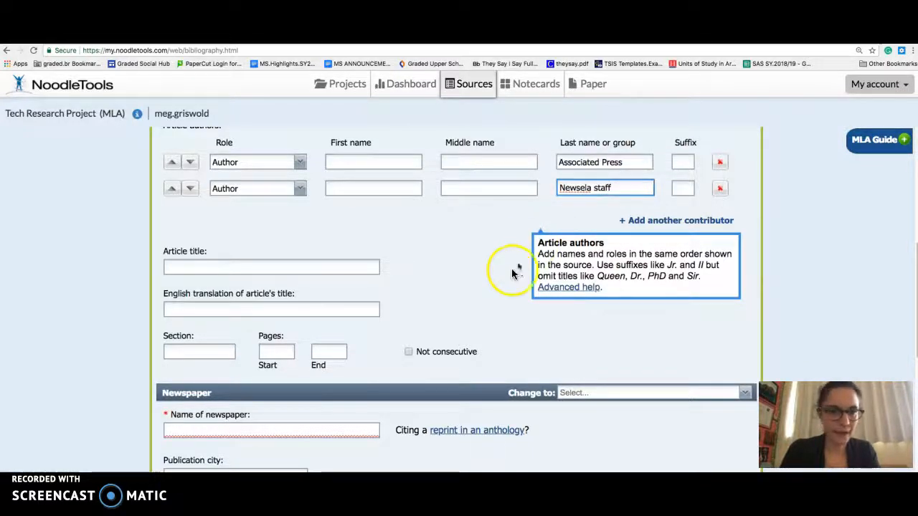
- Enter the article title "More Schools Are Giving in to Parents' Demands about Cellphones", consulting the principal words help for capitalization
left_click(335, 267)
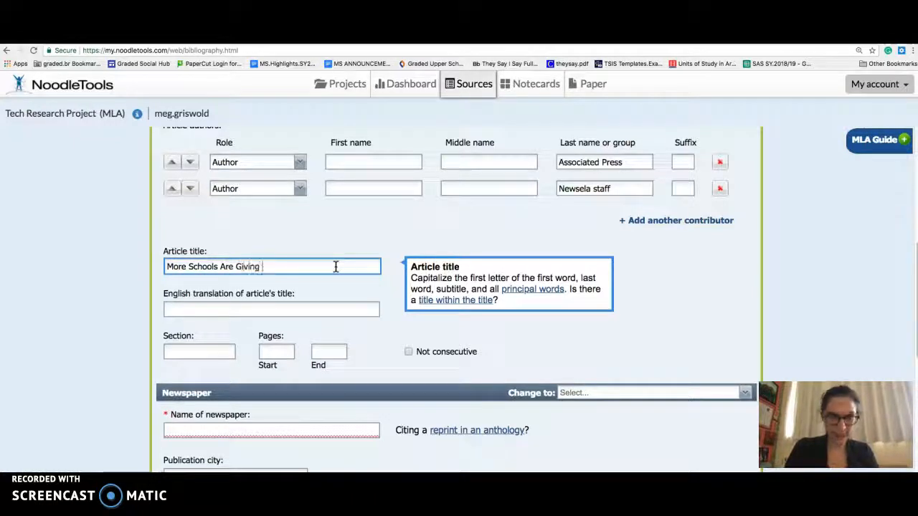
left_click(546, 291)
scroll(524, 329, "down", 1)
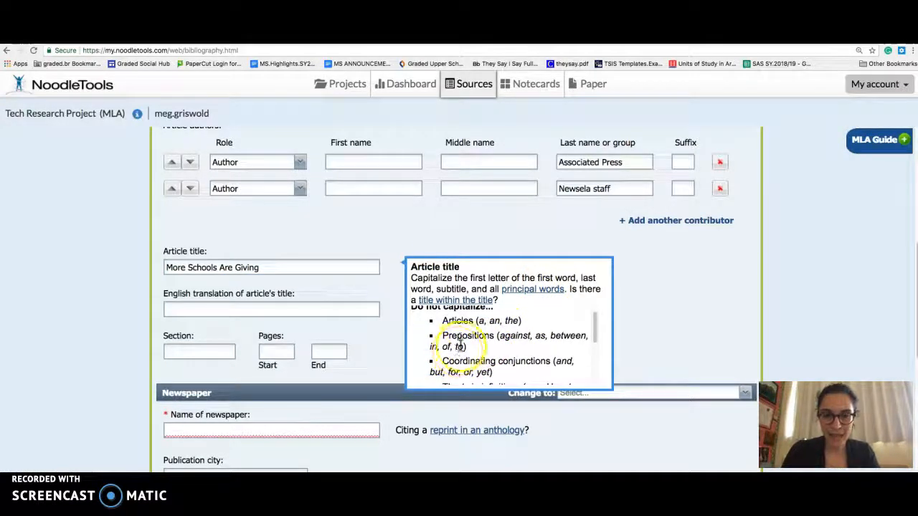
left_click(364, 268)
type("in to ")
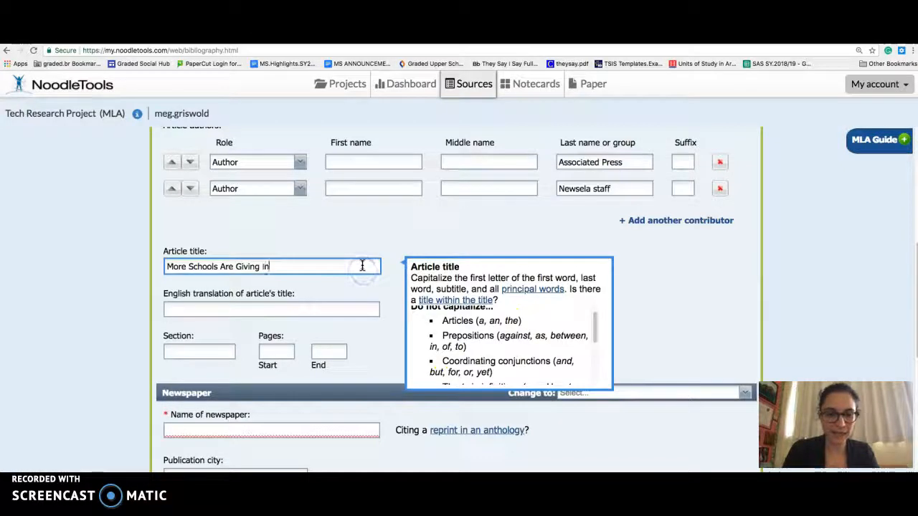
type("Parents'Dem")
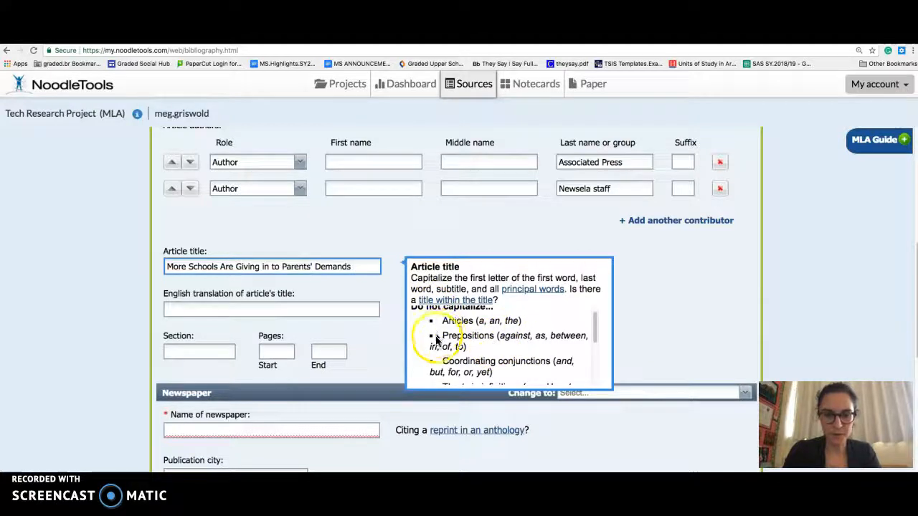
type("a")
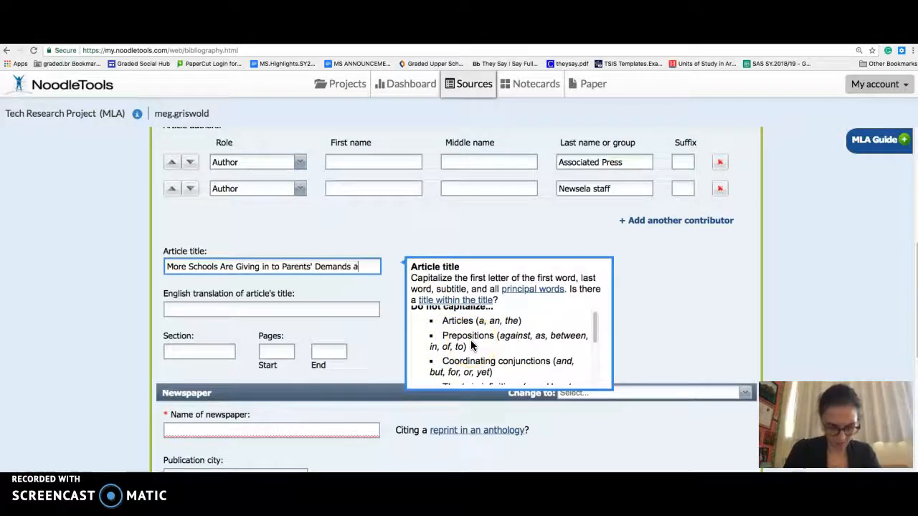
type("bout Cellphones")
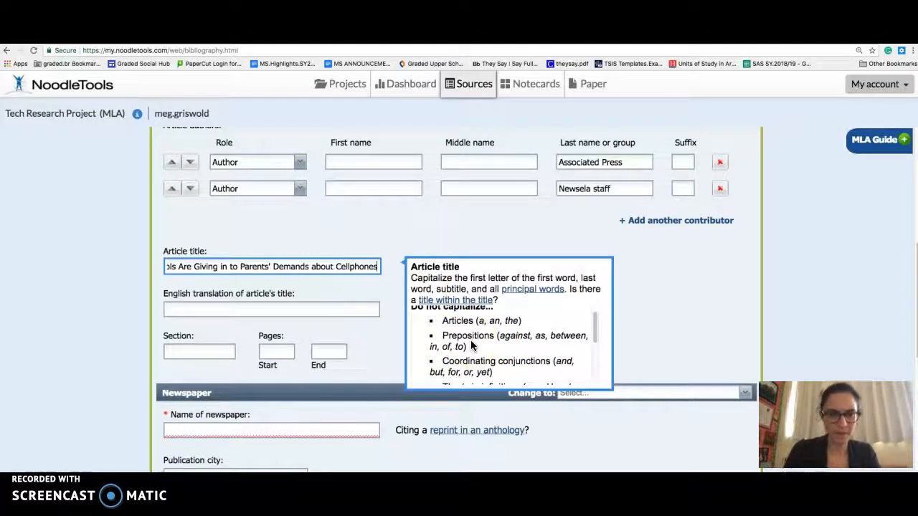
- Enter "Associated Press" as the name of the newspaper, leaving the translated title, section and publication city blank
left_click(292, 316)
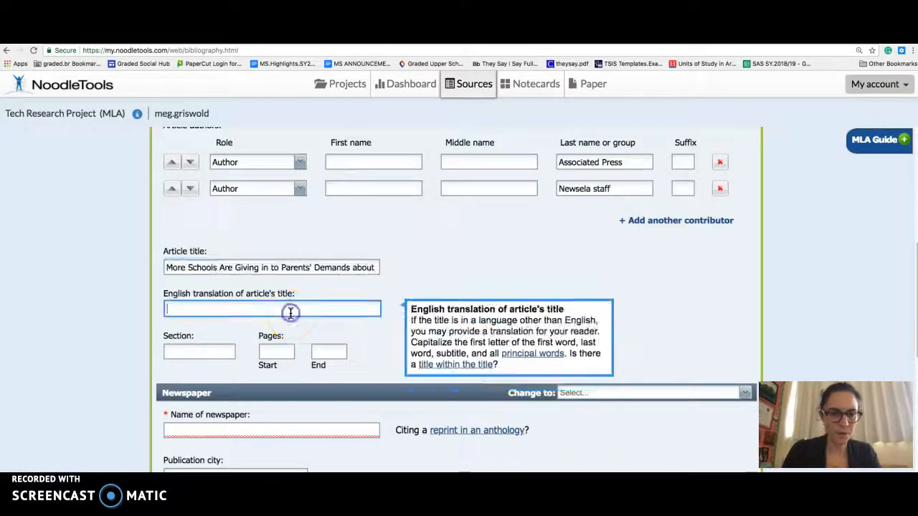
scroll(290, 314, "down", 2)
left_click(201, 308)
scroll(219, 327, "down", 1)
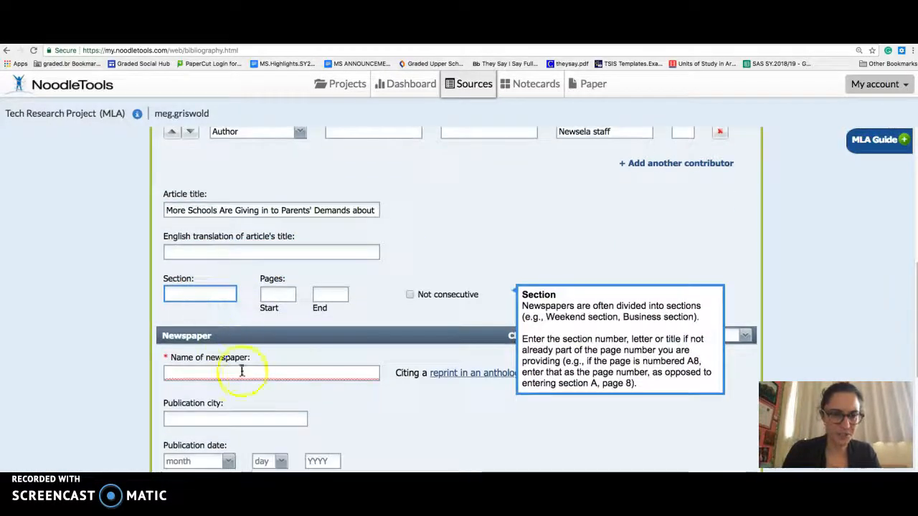
left_click(242, 373)
type("Oss")
key("BackSpace")
key("BackSpace")
key("BackSpace")
type("Associated Press")
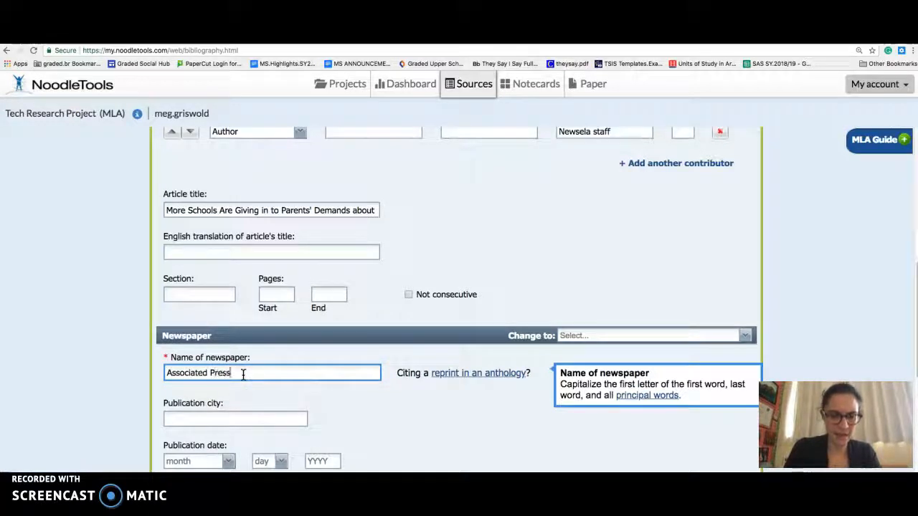
left_click(209, 420)
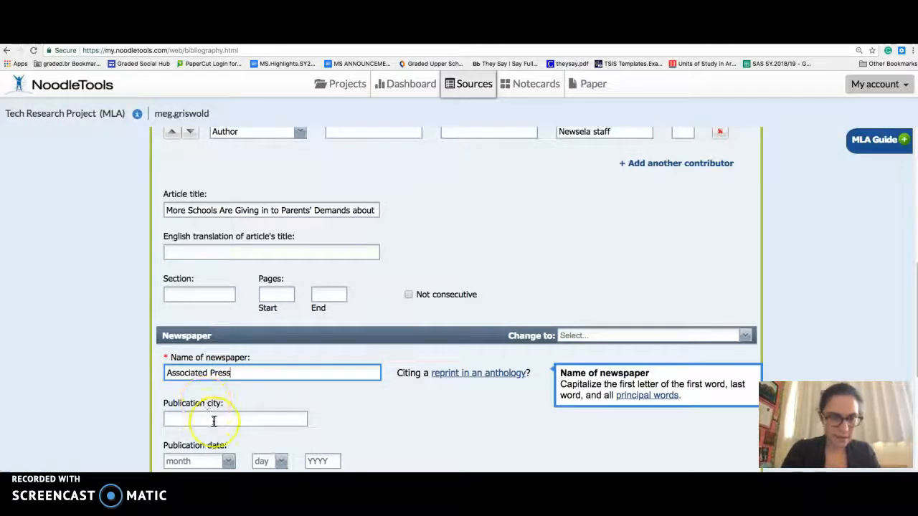
scroll(214, 421, "down", 3)
left_click(219, 419)
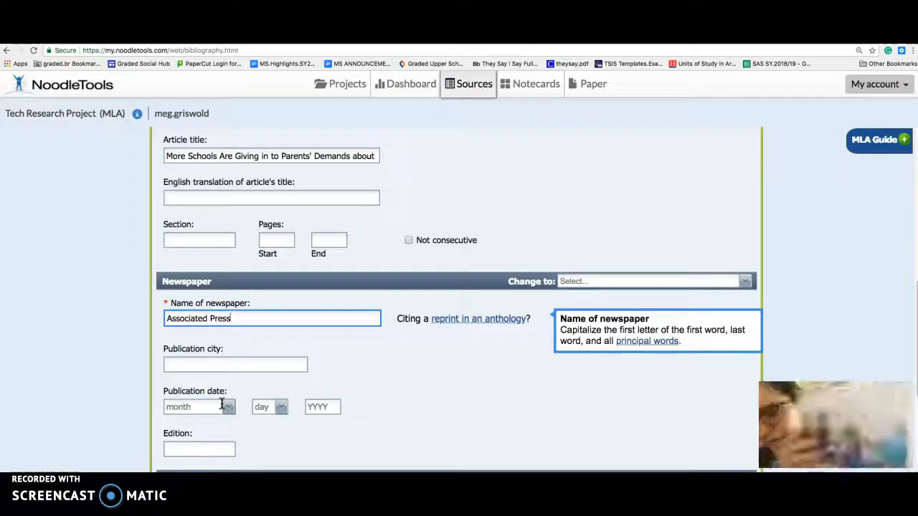
- Set the article's publication date to April 12, 2018
left_click(215, 406)
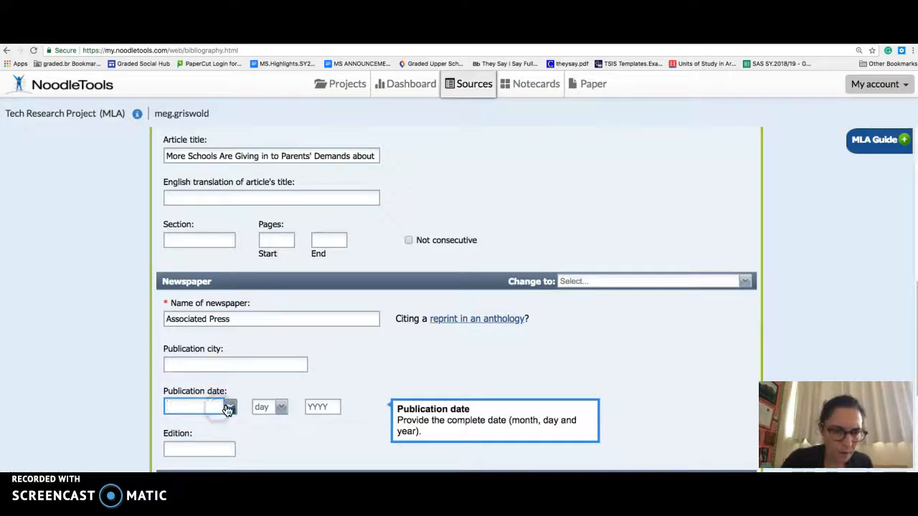
left_click(228, 406)
left_click(197, 264)
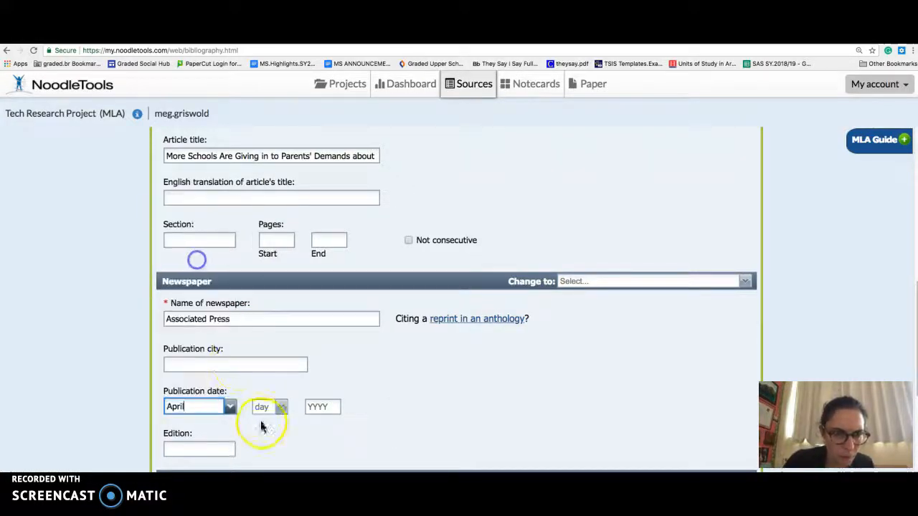
left_click(280, 407)
left_click(290, 361)
left_click(320, 406)
type("2018")
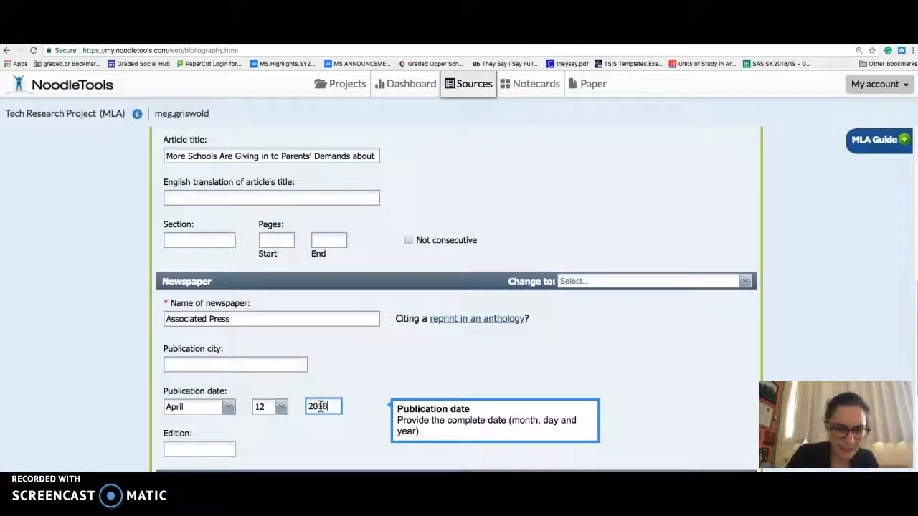
- Leave the remaining newspaper fields blank and save the citation to the source list
left_click(390, 375)
scroll(382, 383, "down", 4)
left_click(372, 400)
scroll(371, 400, "down", 2)
left_click(543, 422)
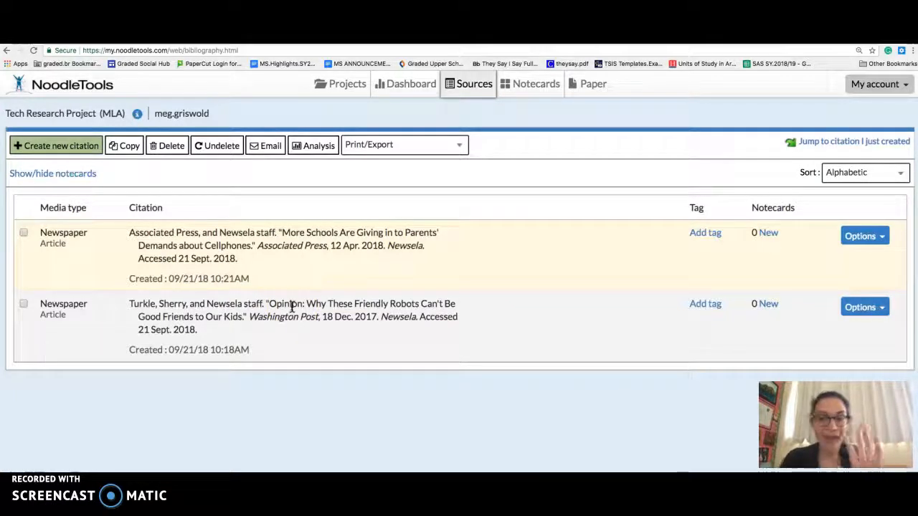
- Export the source list to Google Docs, choosing the school Google account and allowing NoodleTools to access it
left_click(314, 253)
left_click(403, 150)
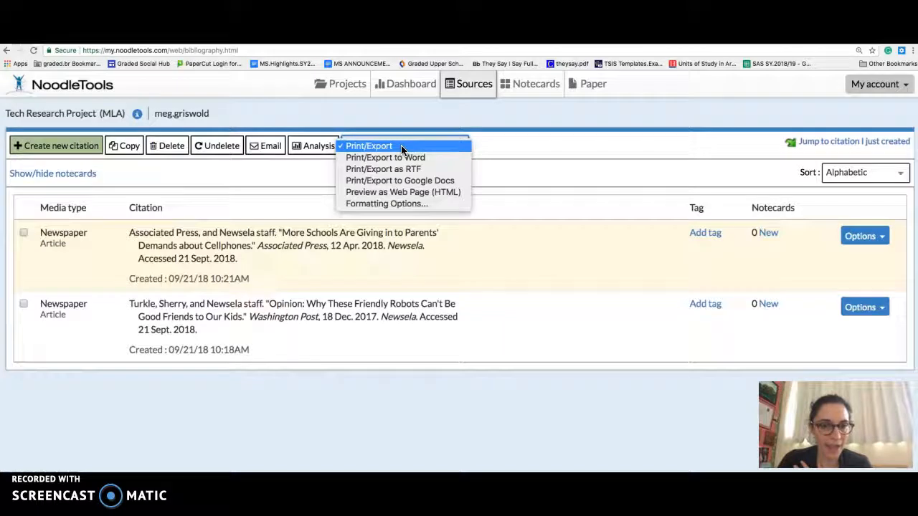
left_click(402, 181)
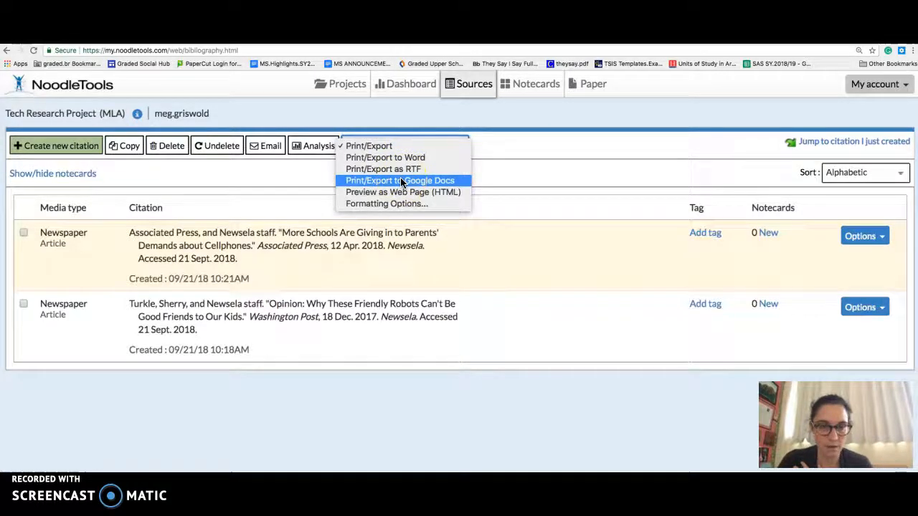
left_click(402, 181)
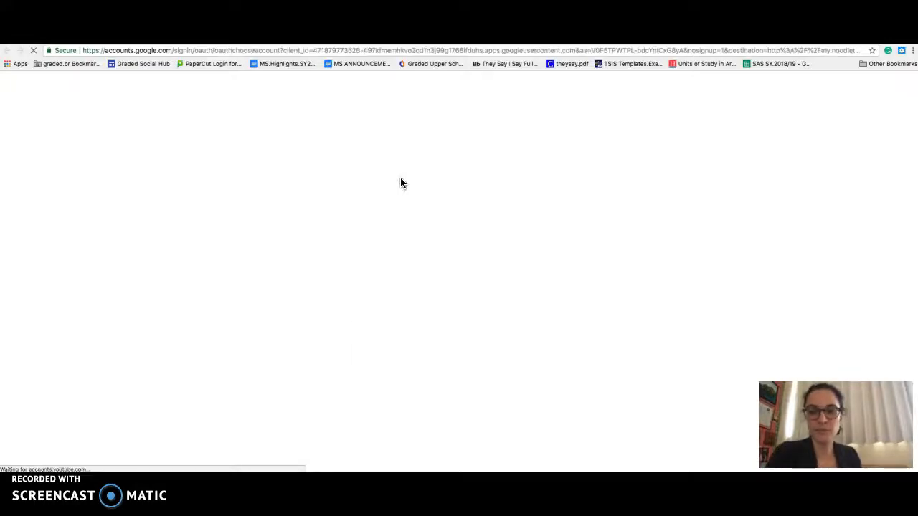
left_click(429, 249)
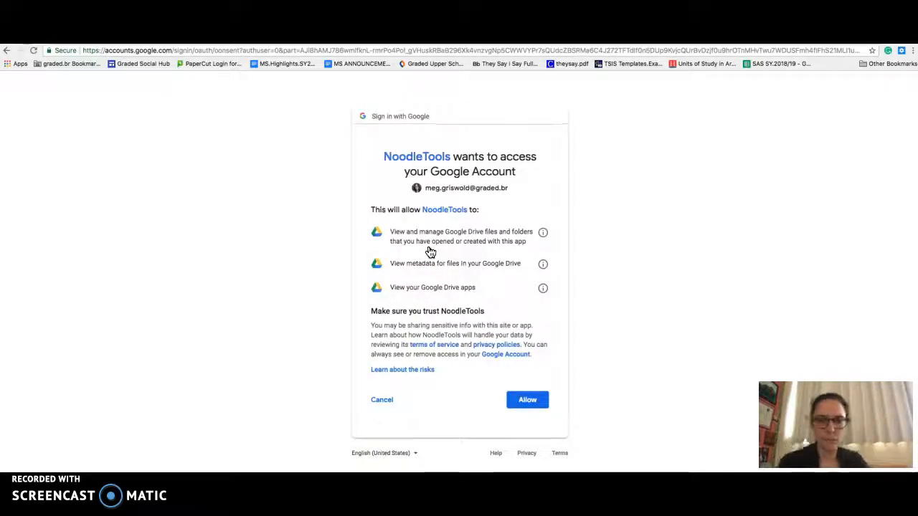
left_click(523, 403)
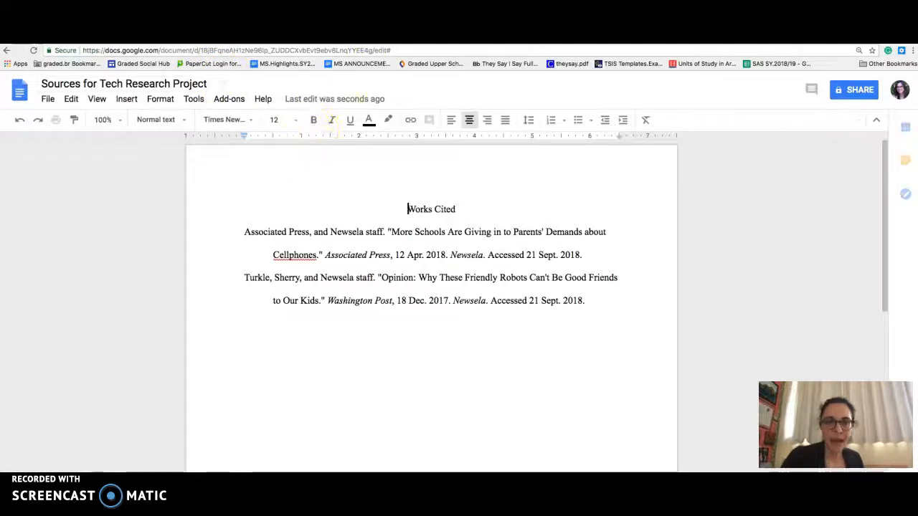
- Check the centred heading and hanging indent in the exported document, and select the whole Works Cited list including its heading
left_click(407, 209)
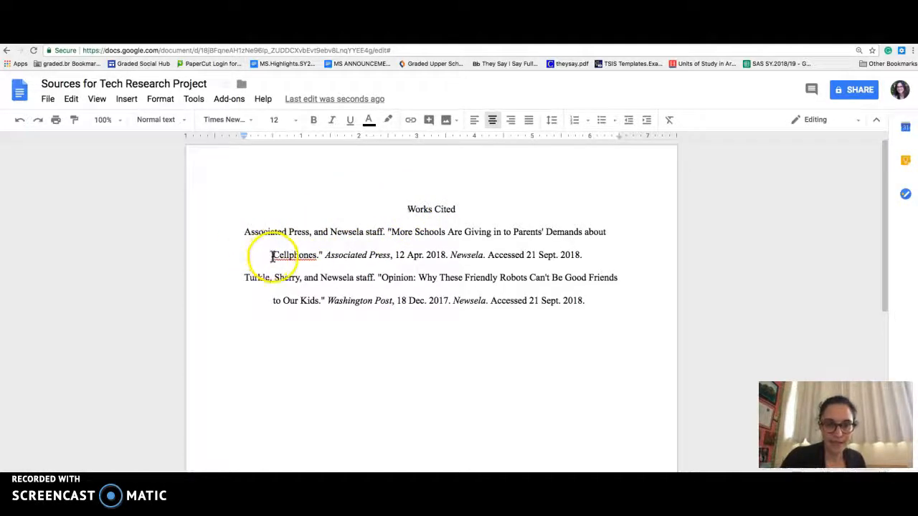
left_click(246, 232)
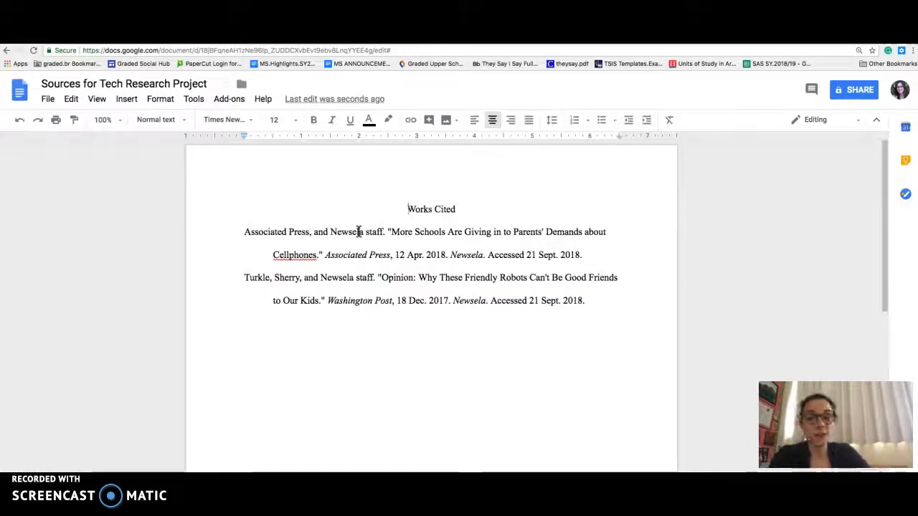
left_click(271, 255)
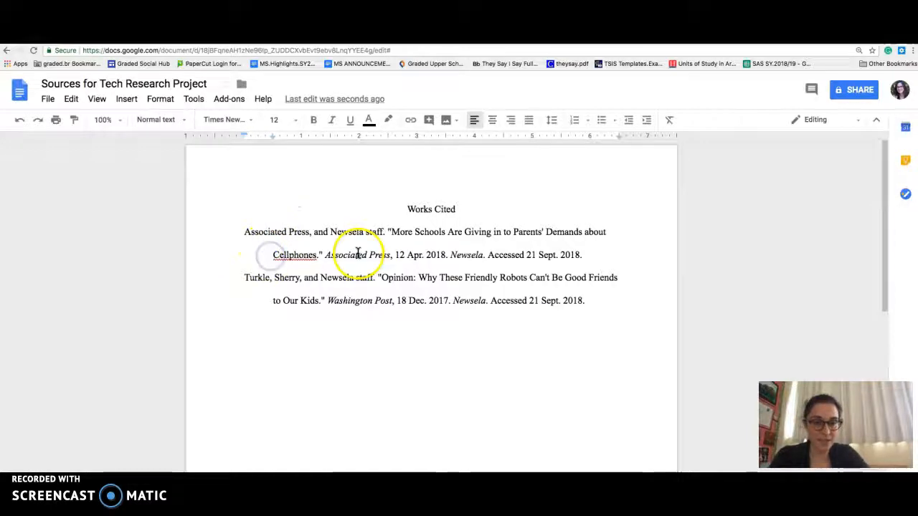
left_click_drag(408, 209, 580, 313)
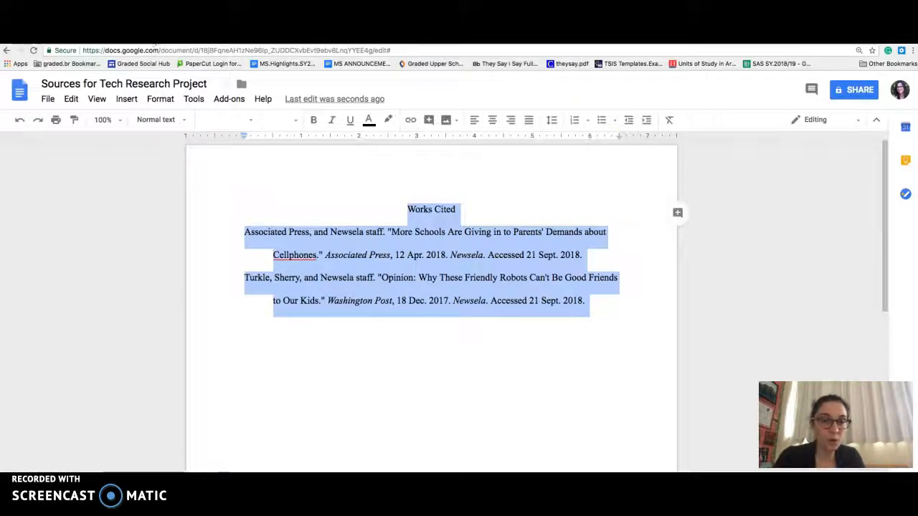
- Switch to Google Drive and search by the student's first name, choosing the matching student to list the files they own
left_click(194, 41)
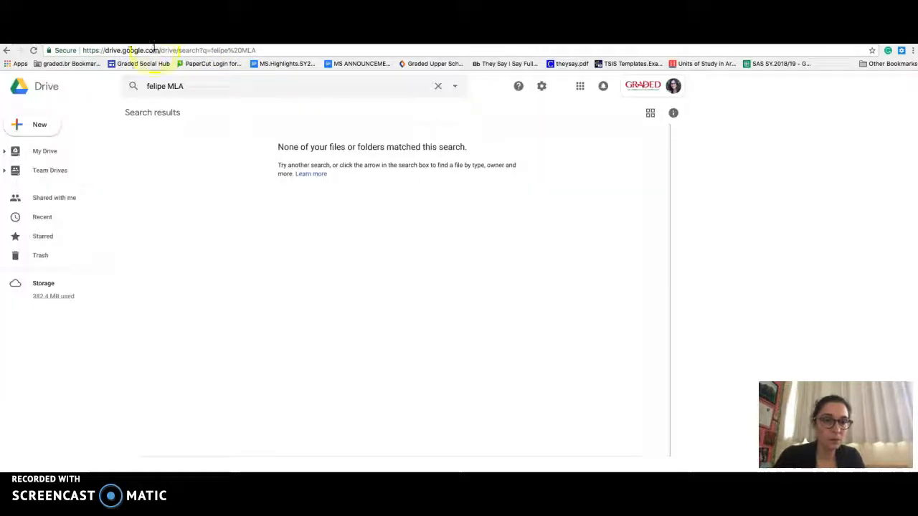
left_click(191, 87)
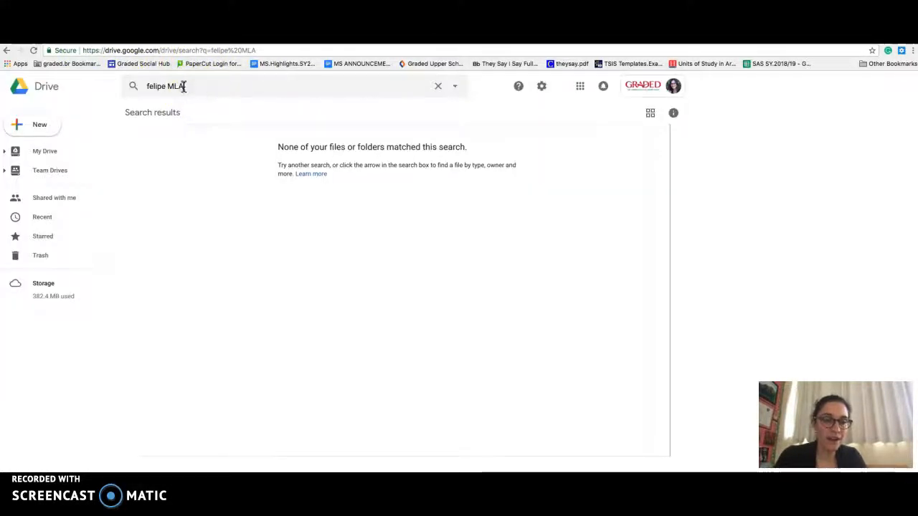
left_click_drag(182, 86, 136, 86)
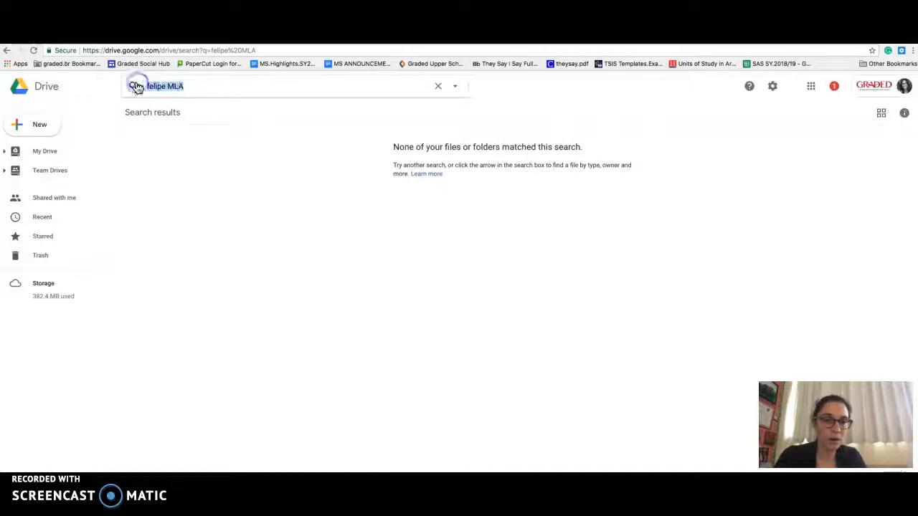
type("Beatriz")
left_click(157, 92)
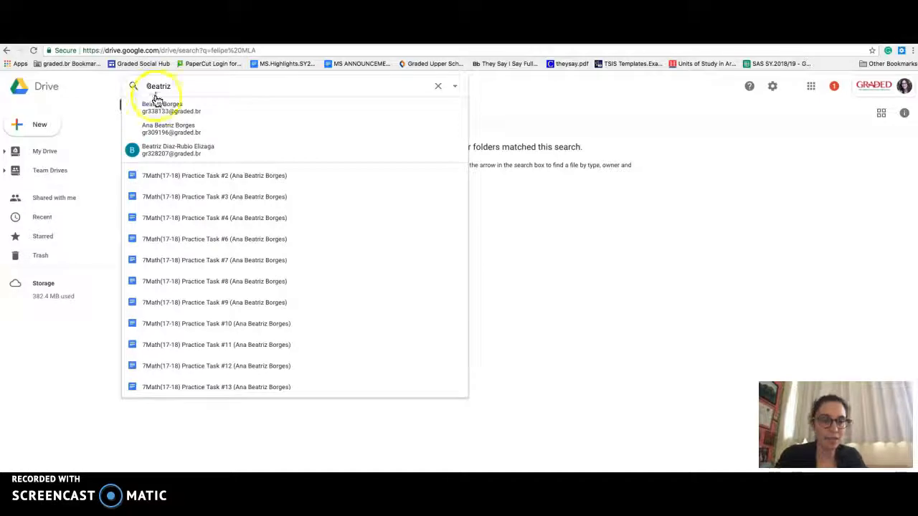
left_click(162, 106)
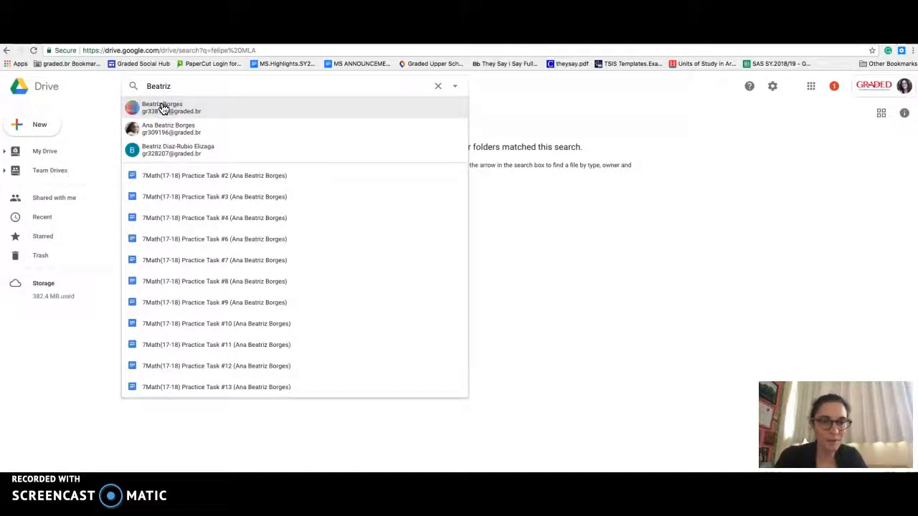
left_click(163, 108)
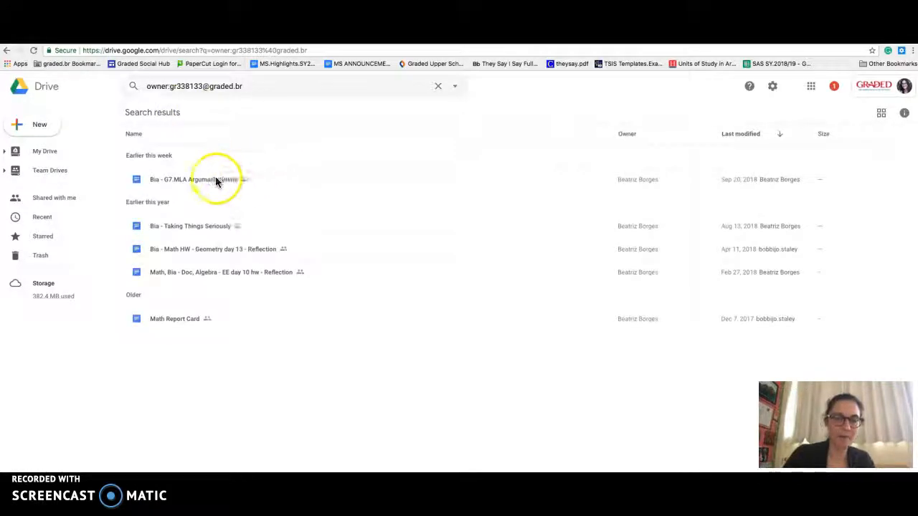
- Open the student's "G7.MLA Argument Outline" document from the search results
double_click(214, 179)
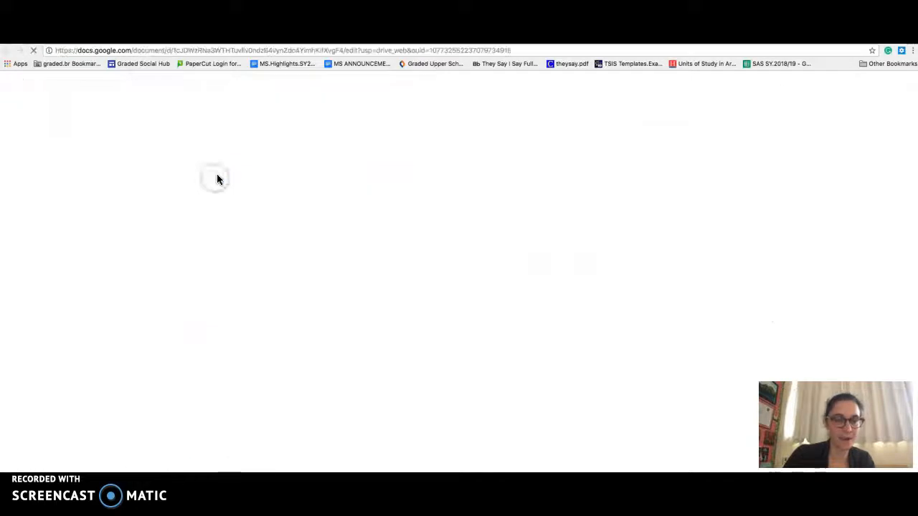
left_click(244, 233)
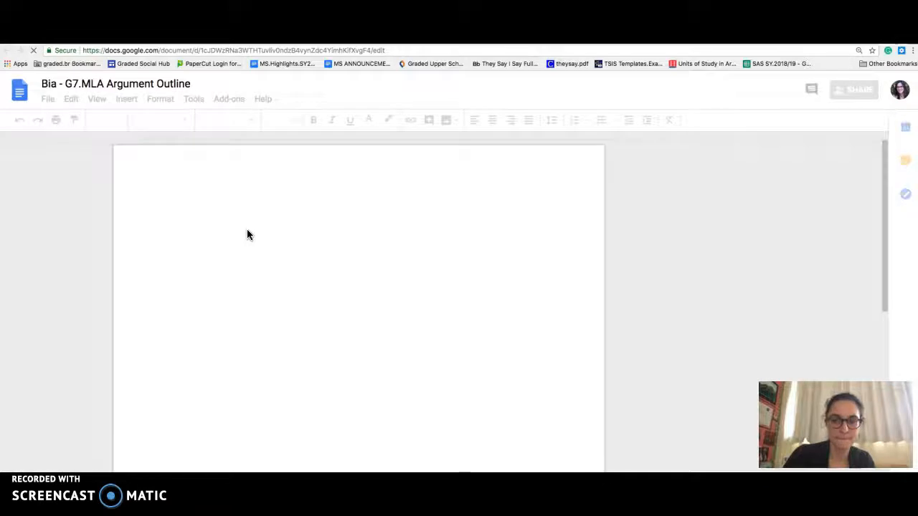
scroll(247, 233, "down", 15)
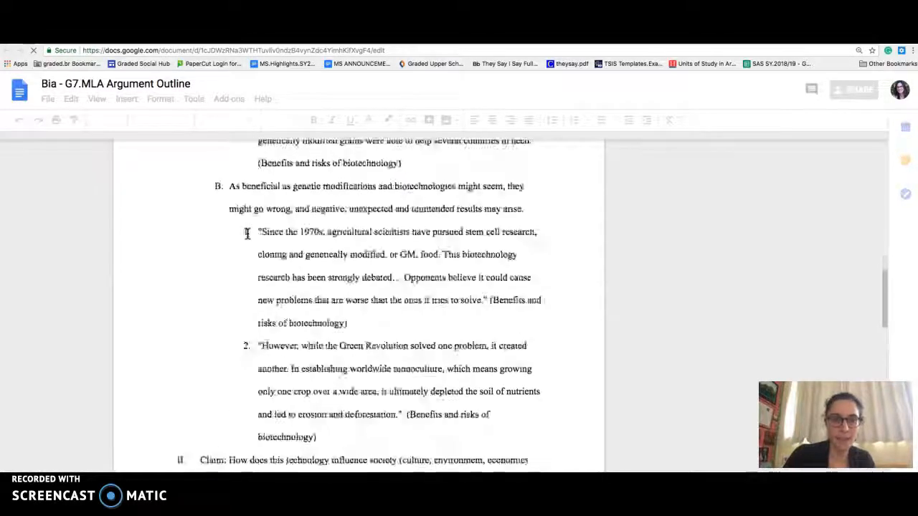